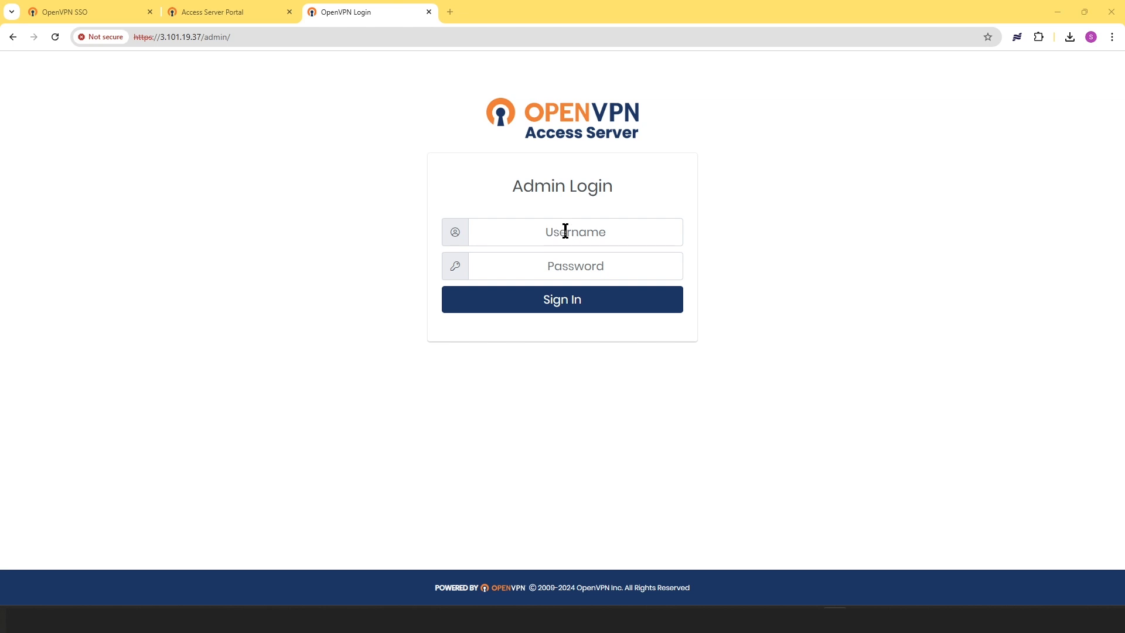
Sign in to the admin login as openvpn with the account password and agree to the End User License Agreement
{"action": "left_click", "coordinate": [565, 232]}
{"action": "type", "text": "openvpn"}
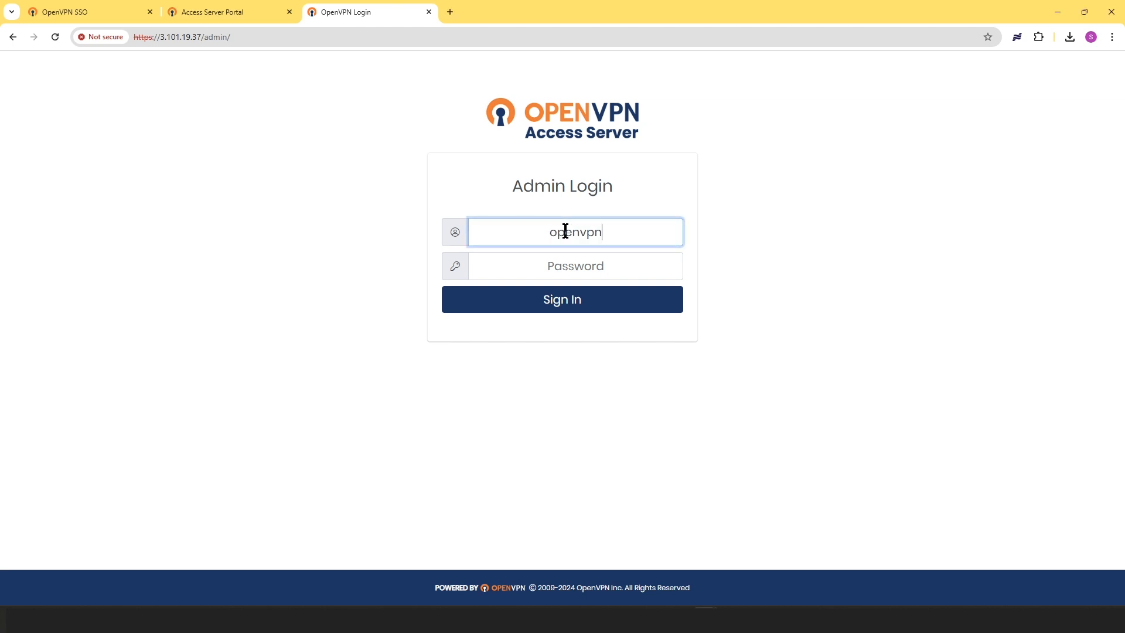
{"action": "left_click", "coordinate": [572, 267]}
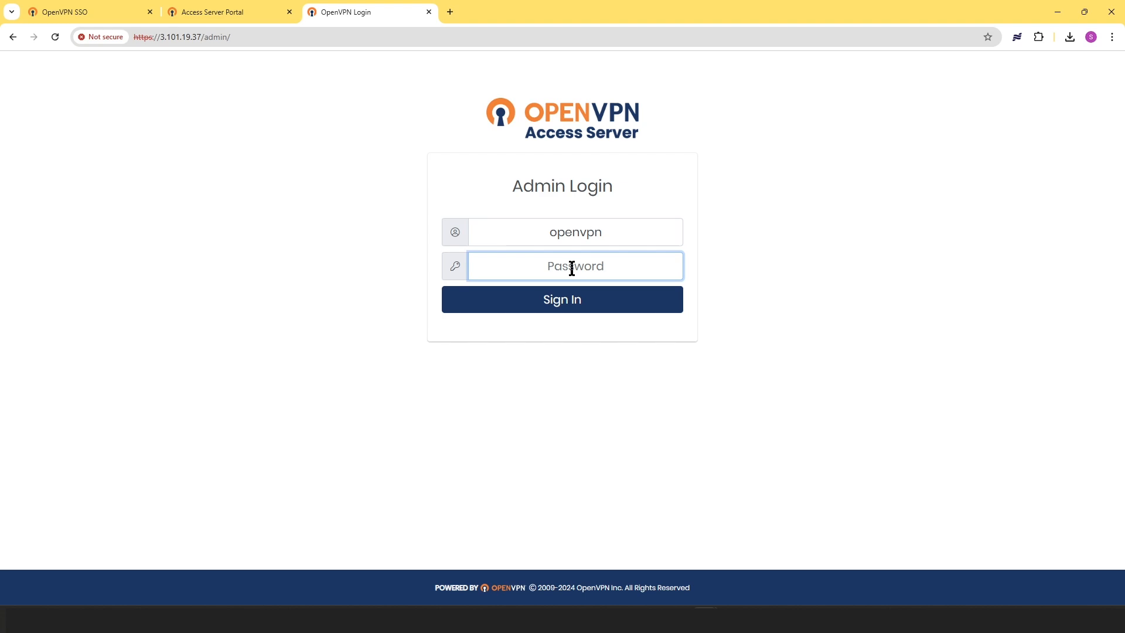
{"action": "key", "text": "ctrl+v"}
{"action": "left_click", "coordinate": [572, 307]}
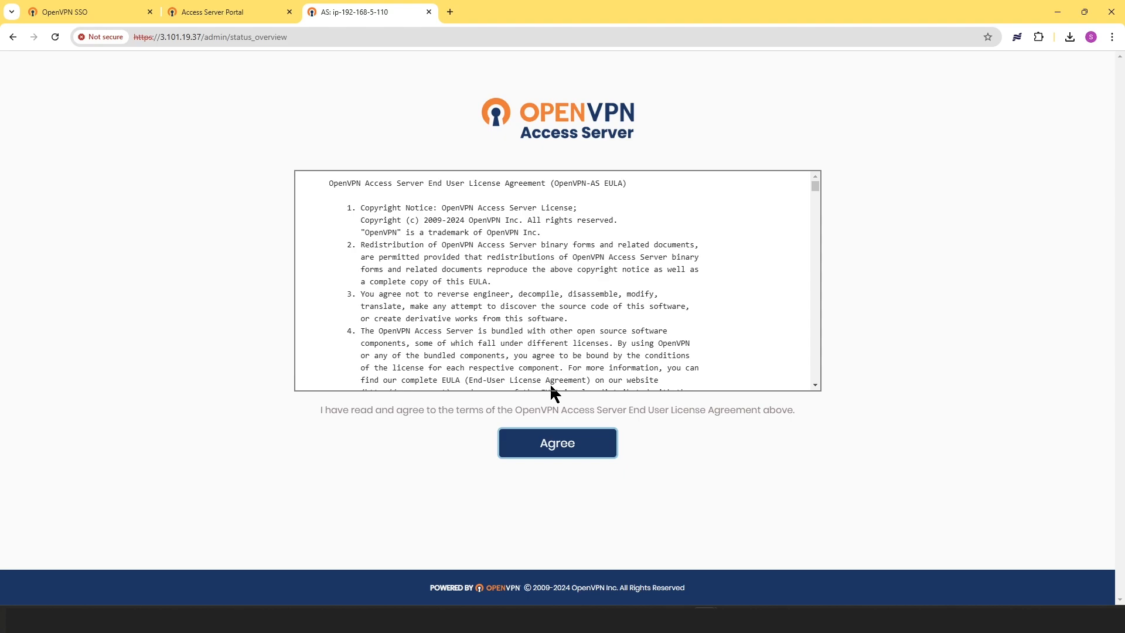
{"action": "left_click", "coordinate": [558, 455]}
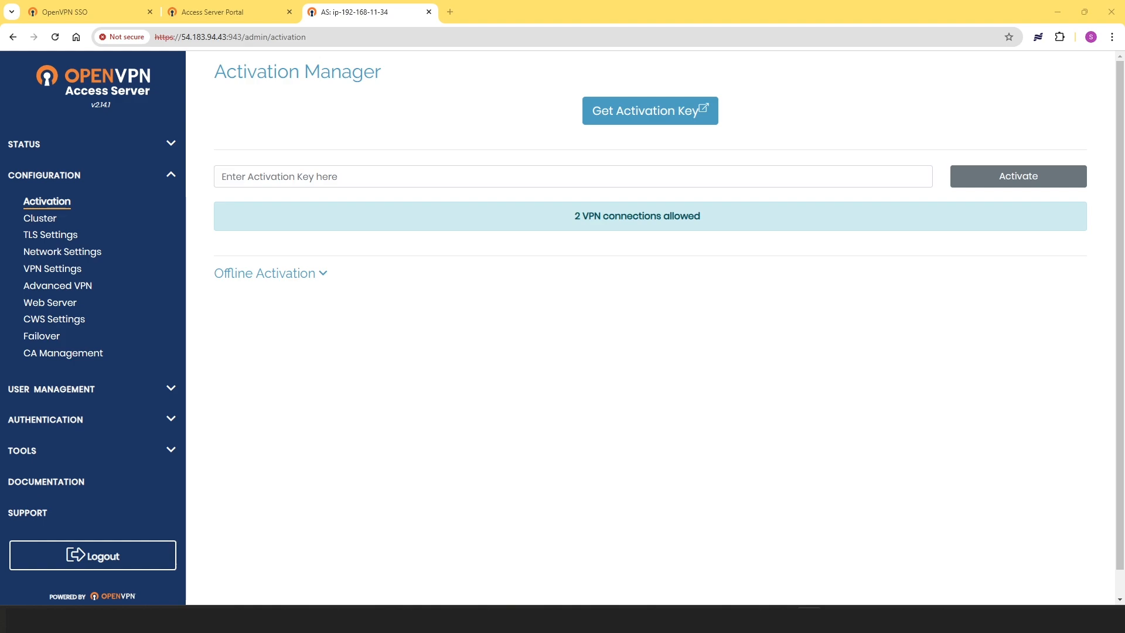
View the Status Overview, return to the Activation configuration page and request an activation key from the Access Server portal
{"action": "left_click", "coordinate": [44, 144]}
{"action": "left_click", "coordinate": [59, 176]}
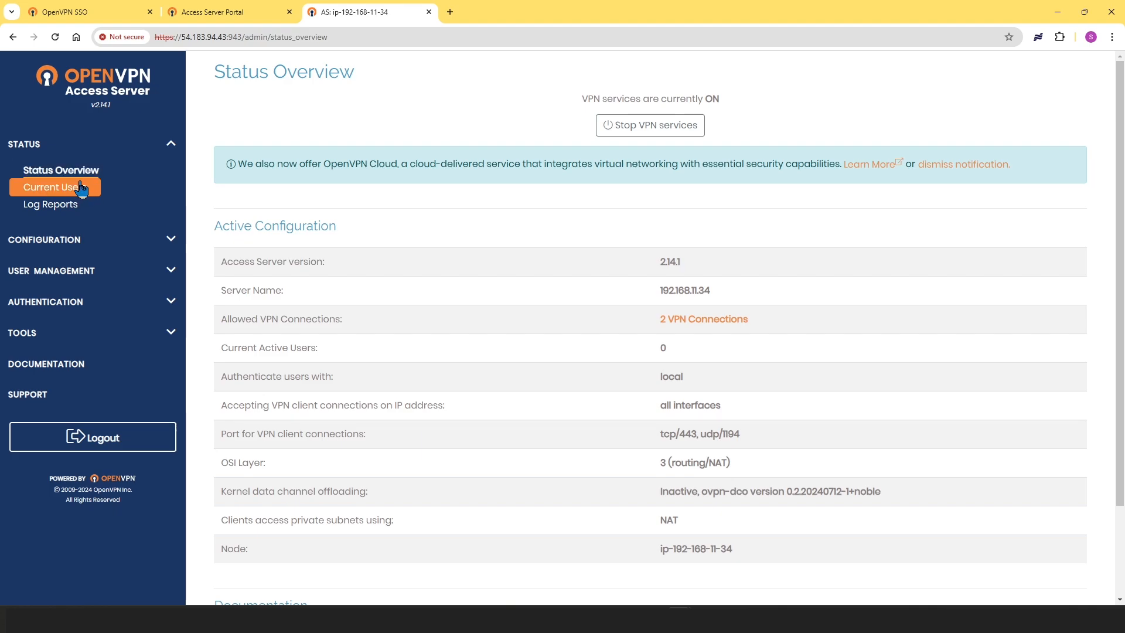
{"action": "left_click", "coordinate": [86, 239]}
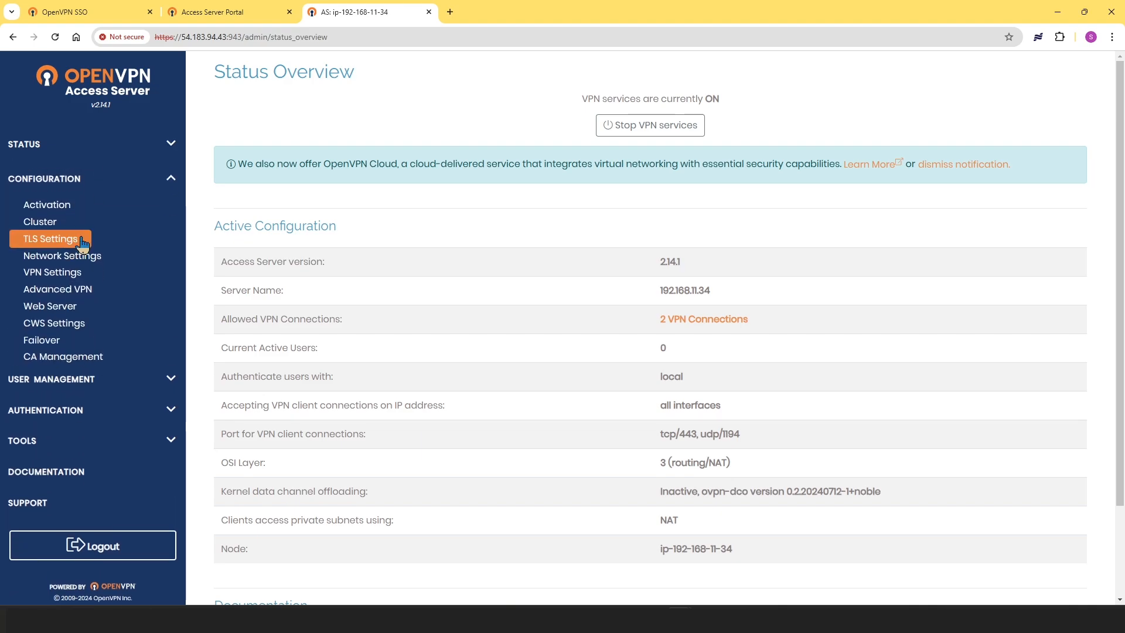
{"action": "left_click", "coordinate": [47, 201]}
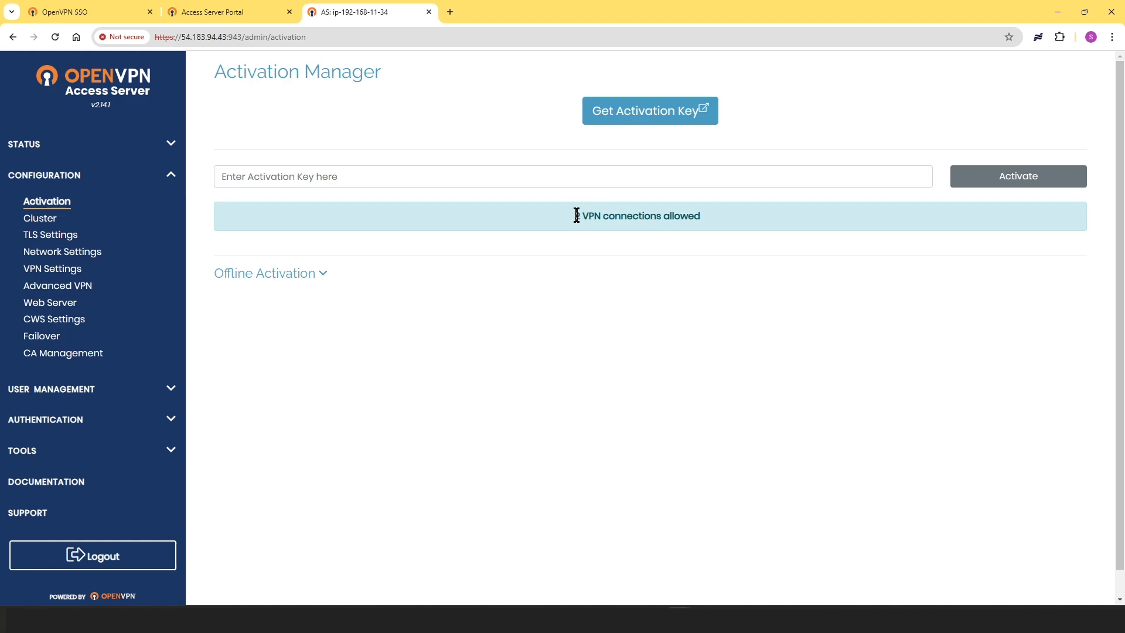
{"action": "left_click", "coordinate": [636, 114]}
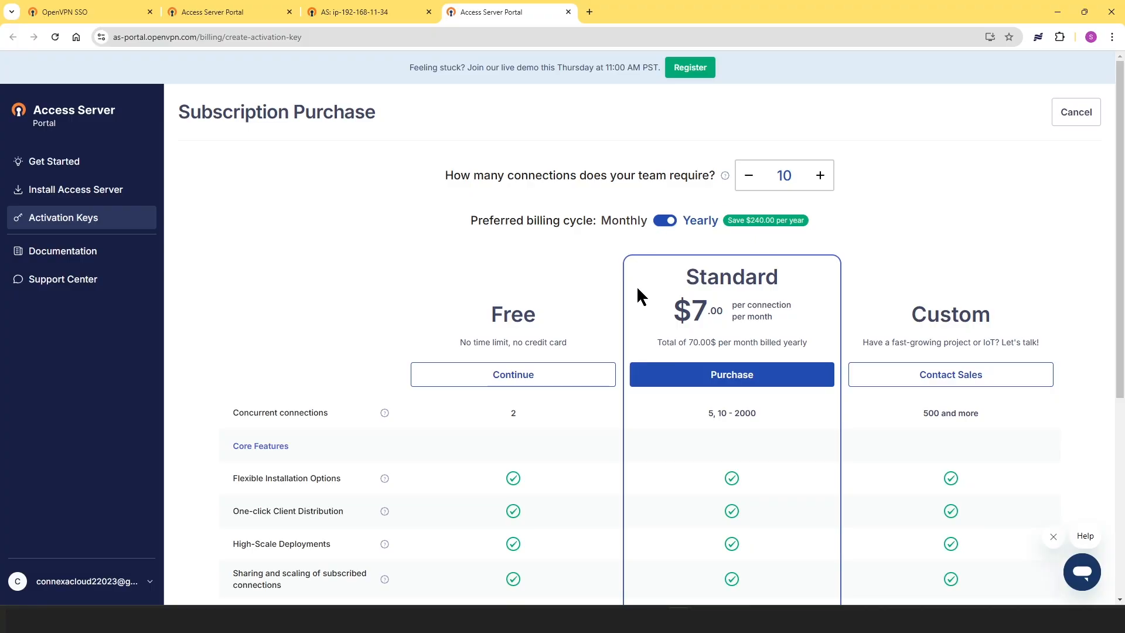
Compare subscription pricing for 5 and 12 connections and for monthly and yearly billing, and review the plan features
{"action": "left_click", "coordinate": [750, 177]}
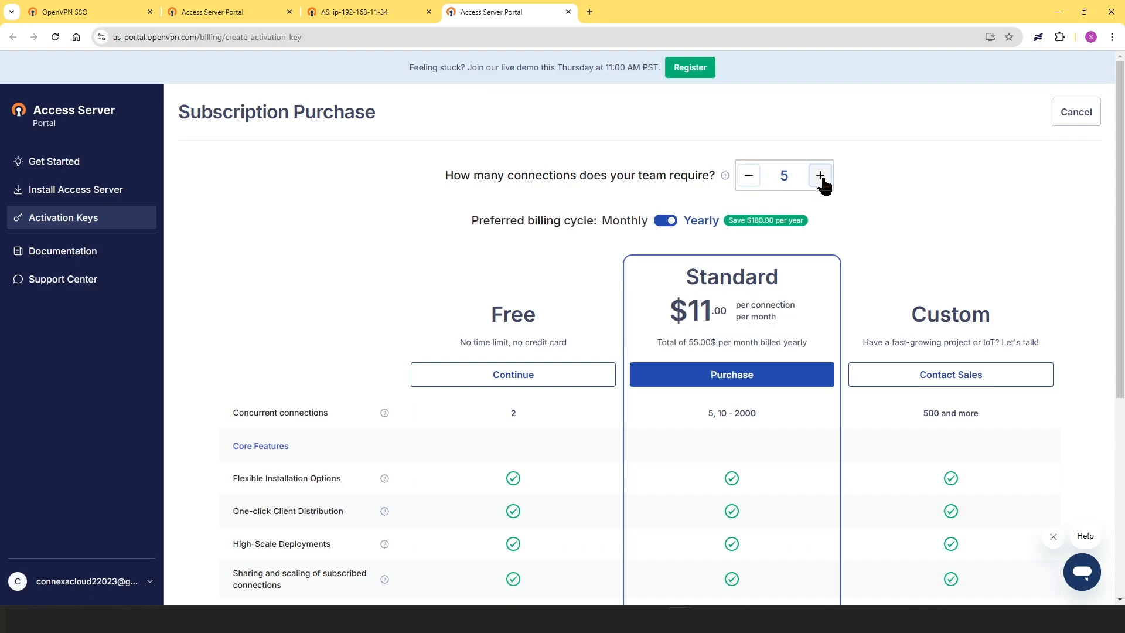
{"action": "left_click", "coordinate": [820, 176]}
{"action": "left_click", "coordinate": [820, 176]}
{"action": "left_click", "coordinate": [820, 175]}
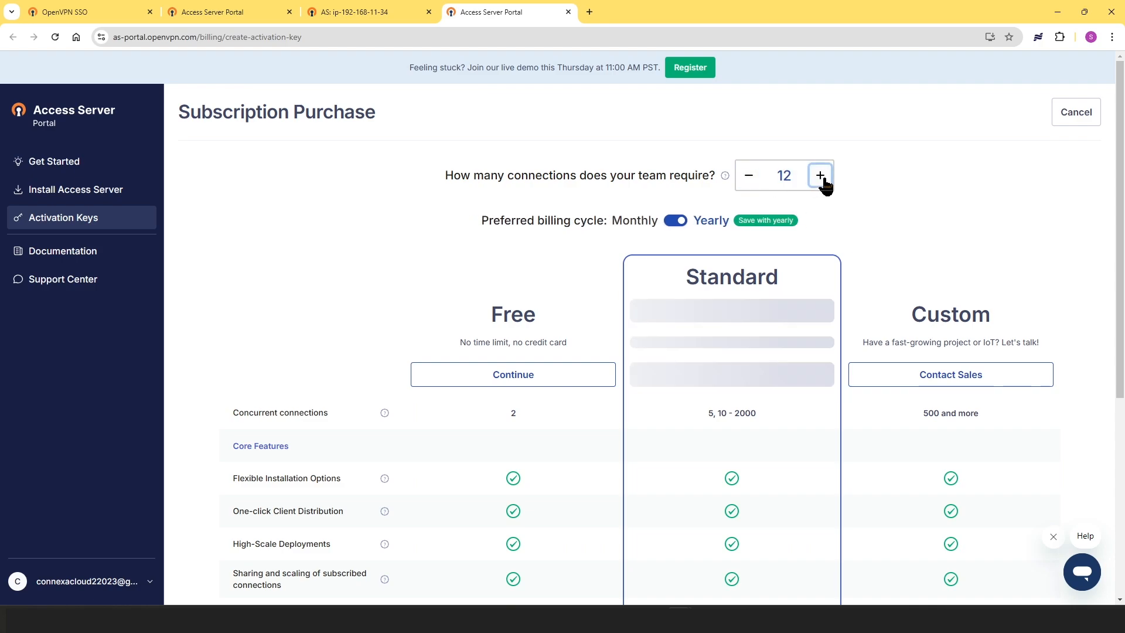
{"action": "left_click", "coordinate": [749, 177]}
{"action": "left_click", "coordinate": [749, 177]}
{"action": "left_click", "coordinate": [749, 177]}
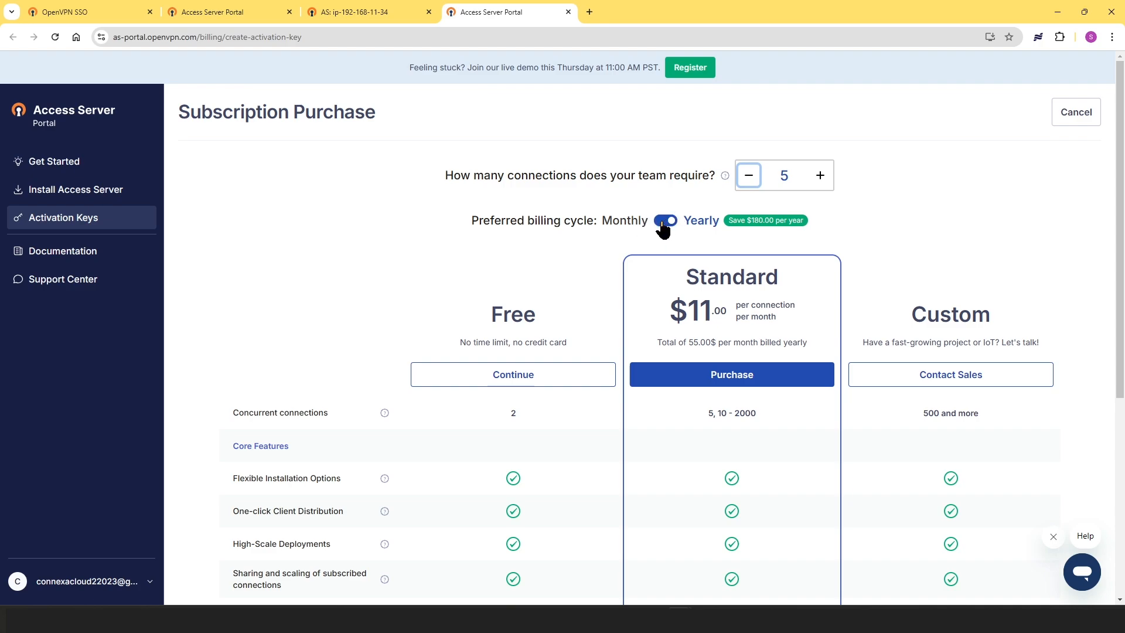
{"action": "left_click", "coordinate": [664, 223]}
{"action": "left_click", "coordinate": [663, 222]}
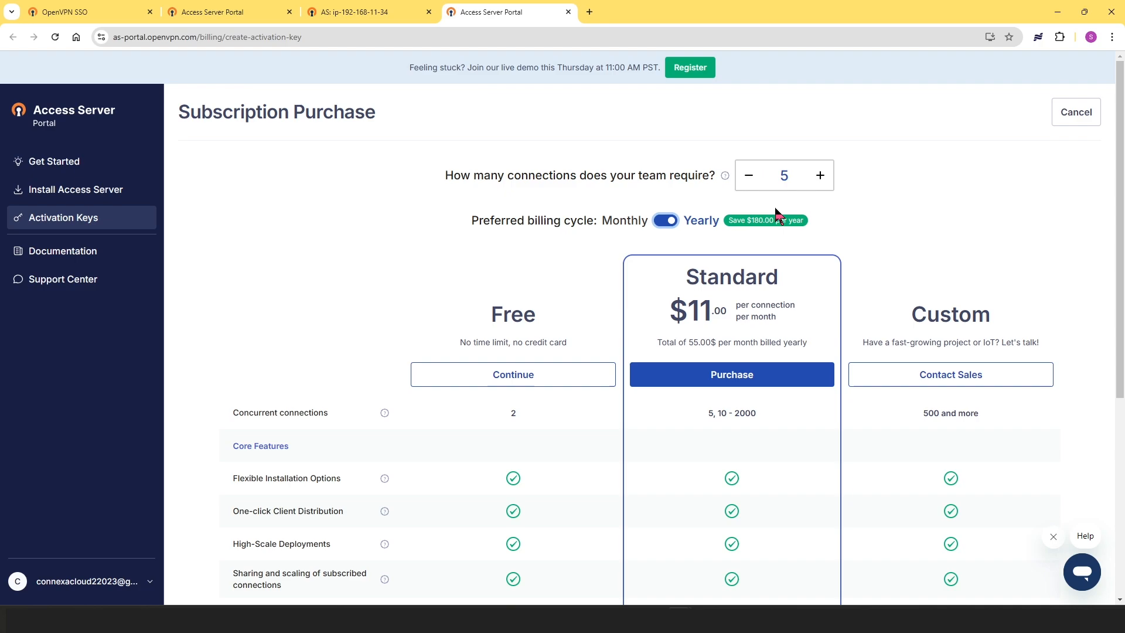
{"action": "scroll", "coordinate": [668, 293], "scroll_direction": "down", "scroll_amount": 4}
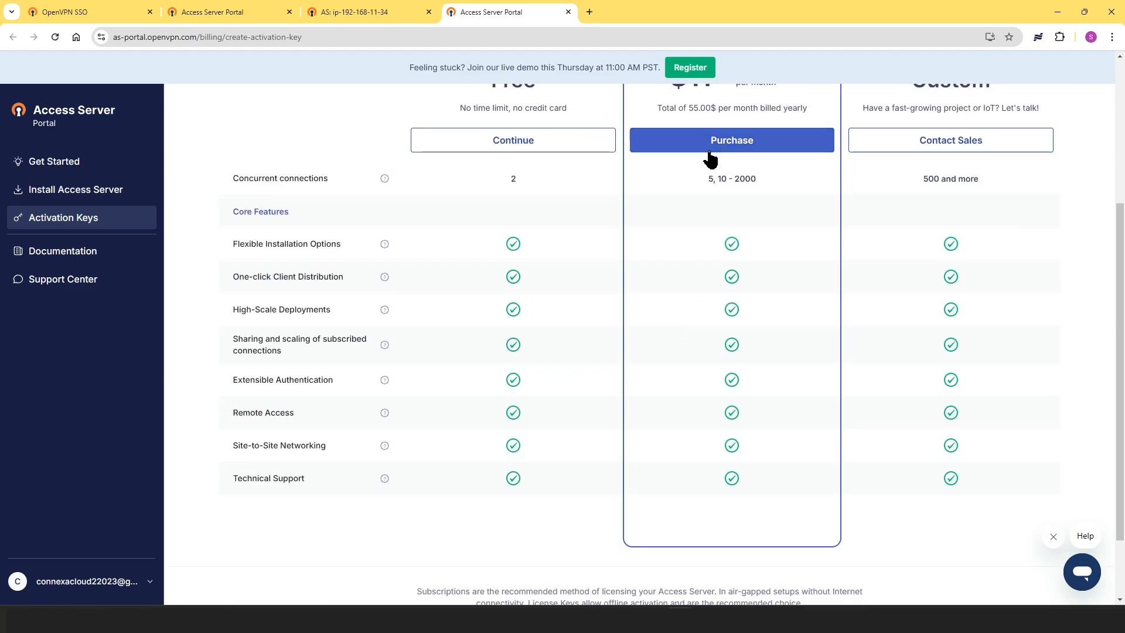
{"action": "scroll", "coordinate": [706, 170], "scroll_direction": "up", "scroll_amount": 2}
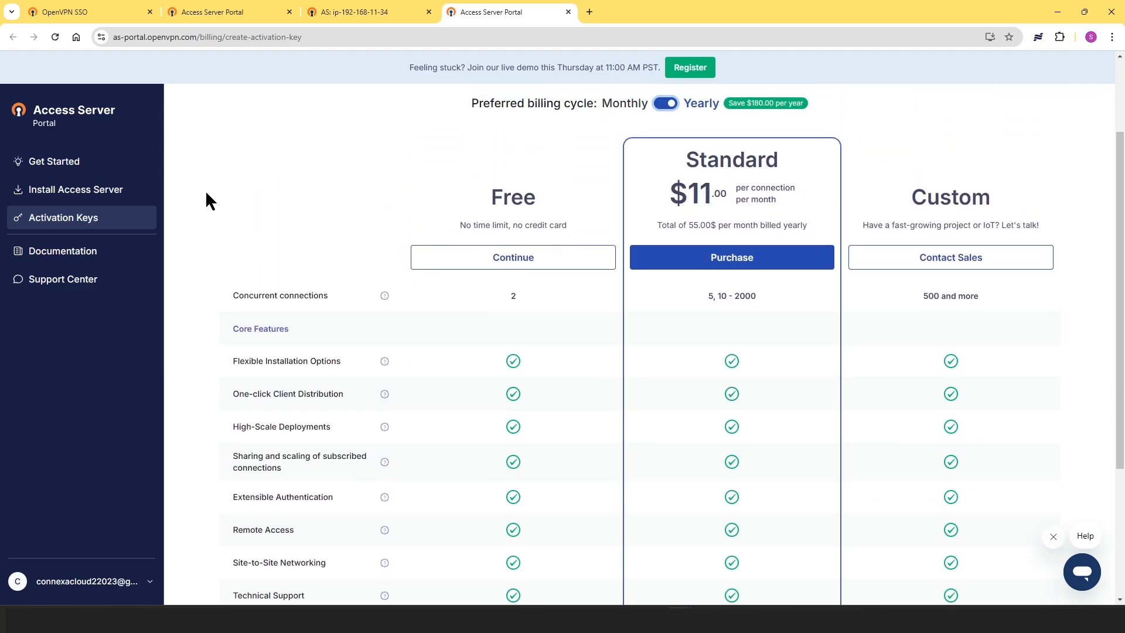
Copy the Subscription 1 activation key from the portal, enter it in the Activation Manager and activate the server
{"action": "left_click", "coordinate": [50, 218]}
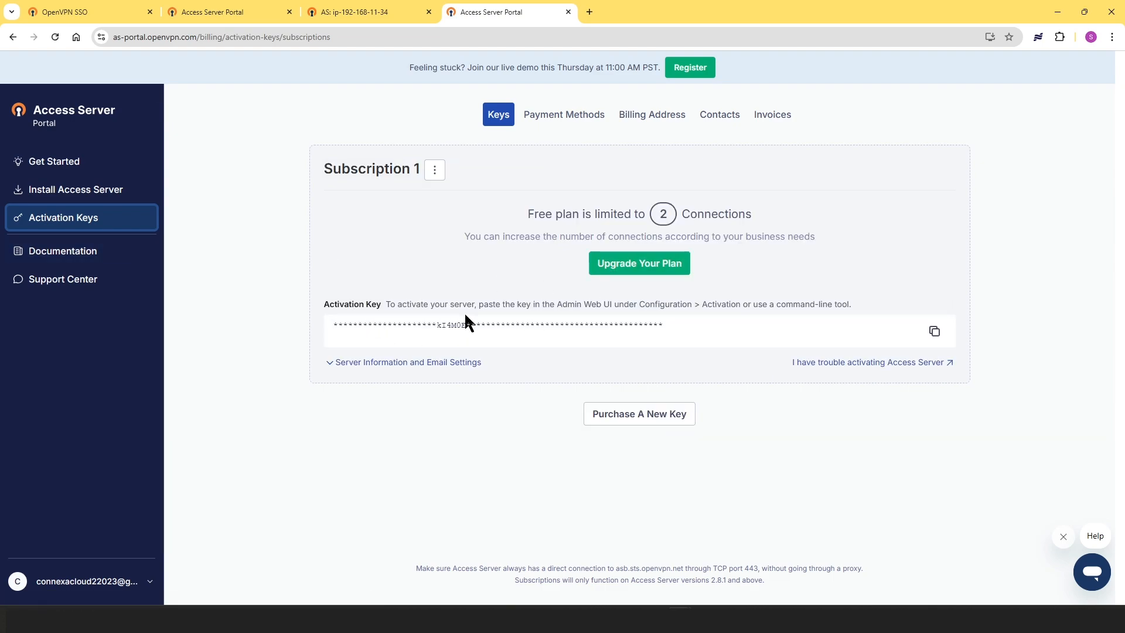
{"action": "left_click", "coordinate": [935, 332]}
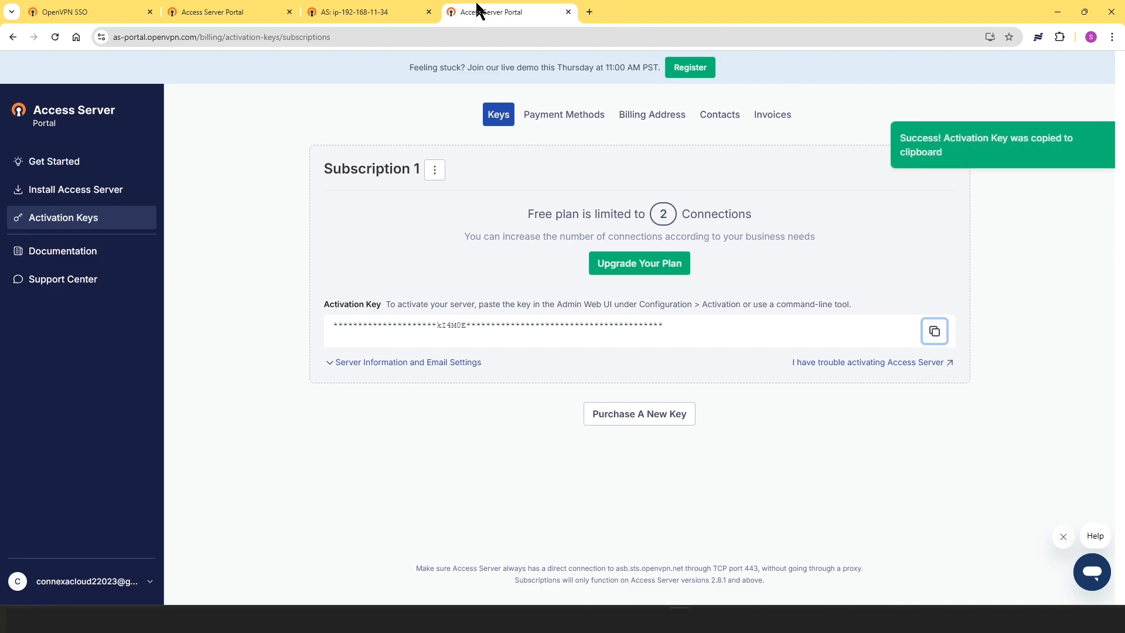
{"action": "left_click", "coordinate": [351, 13]}
{"action": "left_click", "coordinate": [241, 172]}
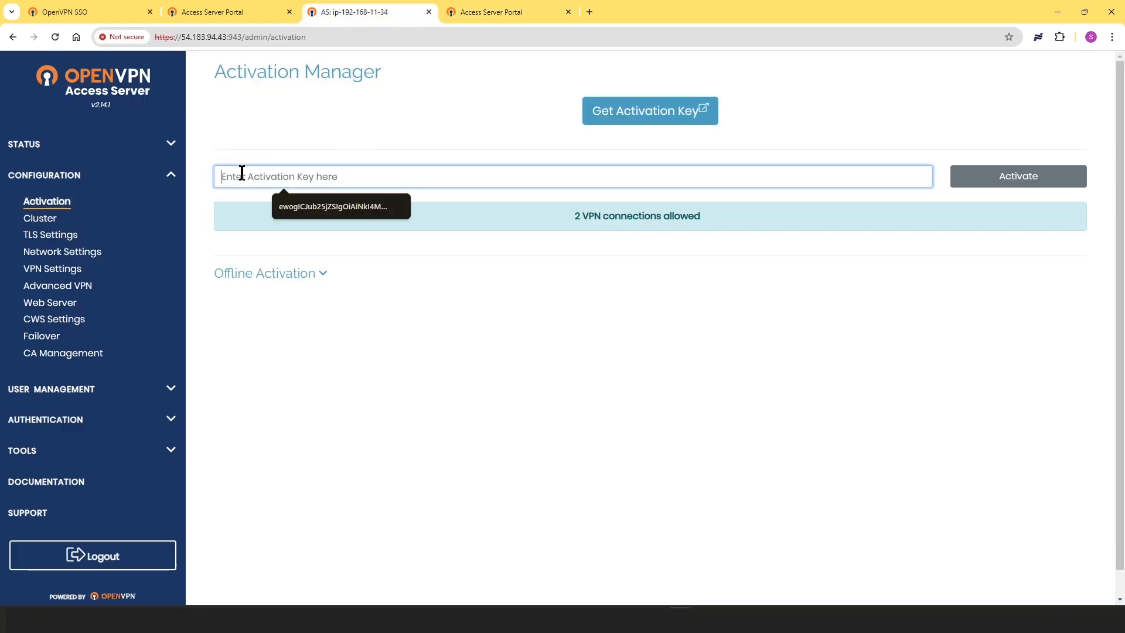
{"action": "key", "text": "ctrl+v"}
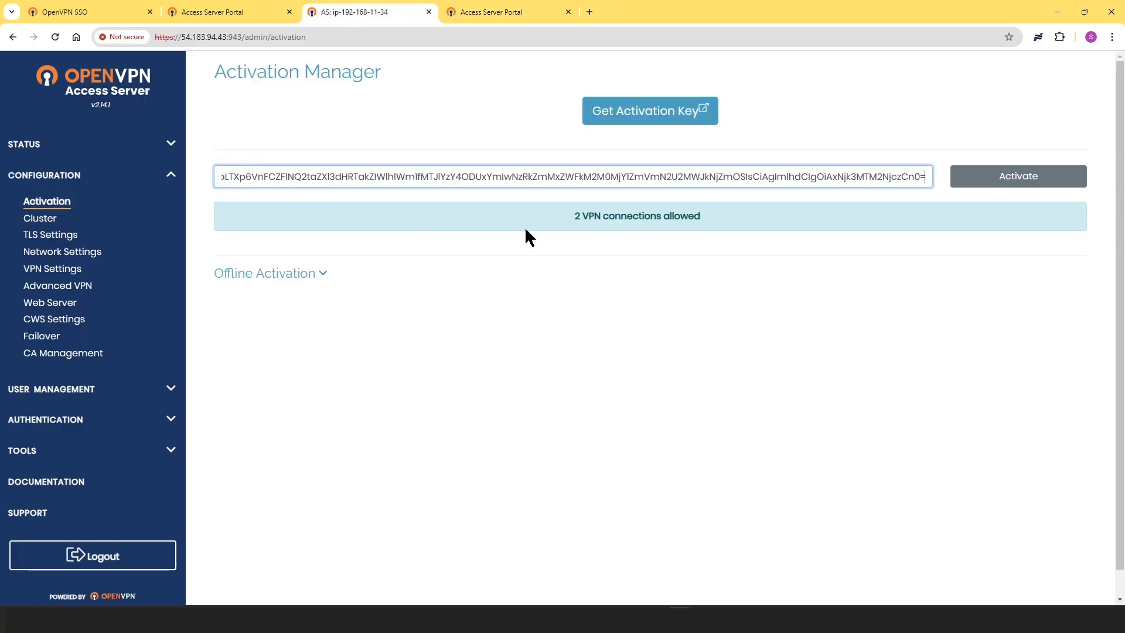
{"action": "left_click", "coordinate": [1015, 181]}
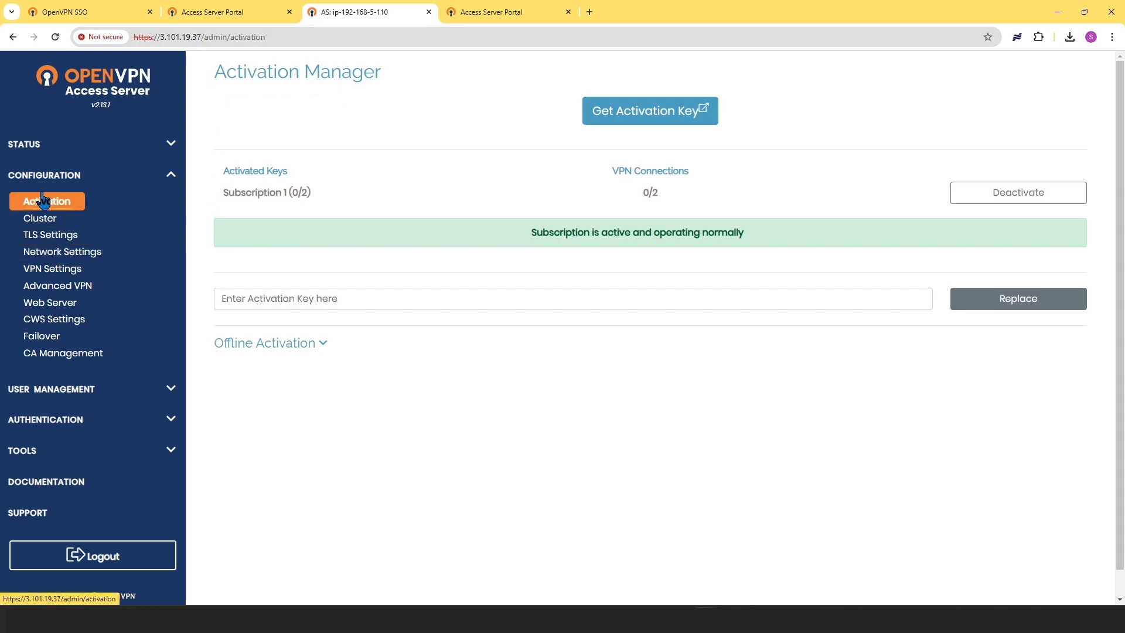
Open the server's Network Settings and examine the VPN server's hostname or IP address
{"action": "left_click", "coordinate": [65, 257]}
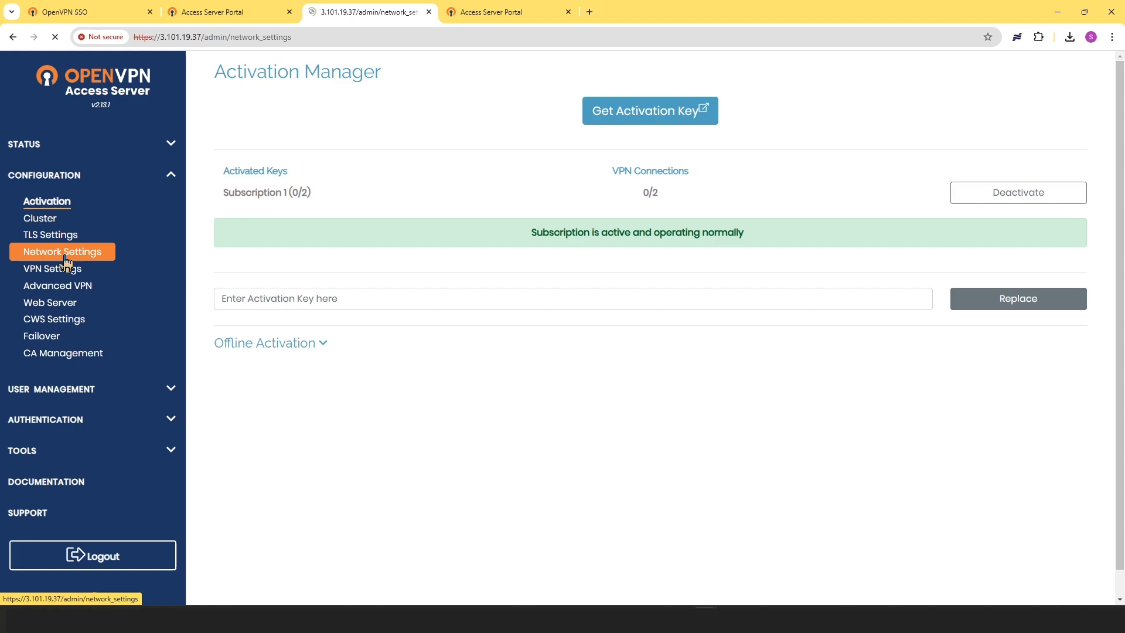
{"action": "triple_click", "coordinate": [266, 233]}
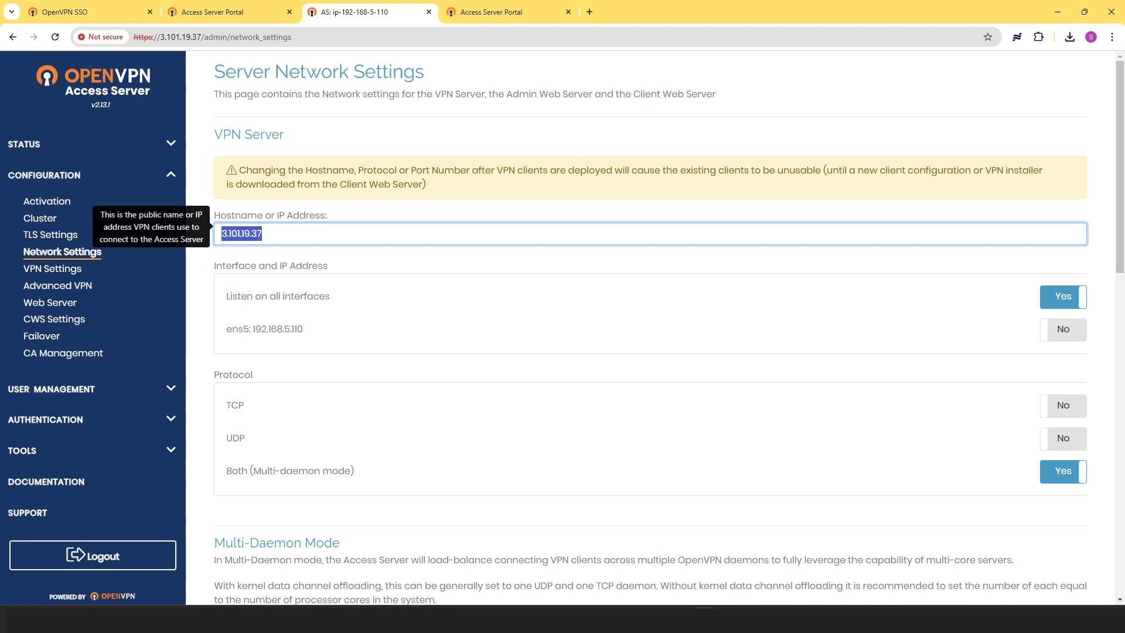
In the VPN Settings, give VPN clients access to private subnets with the "Yes, using Routing" option
{"action": "left_click", "coordinate": [68, 271]}
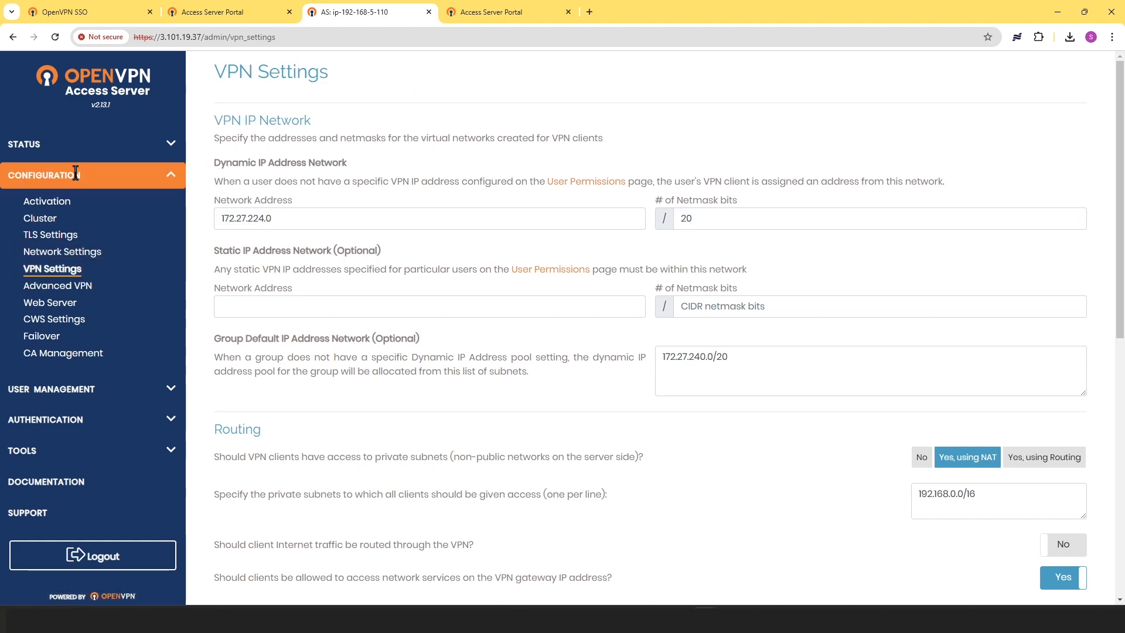
{"action": "scroll", "coordinate": [217, 404], "scroll_direction": "down", "scroll_amount": 2}
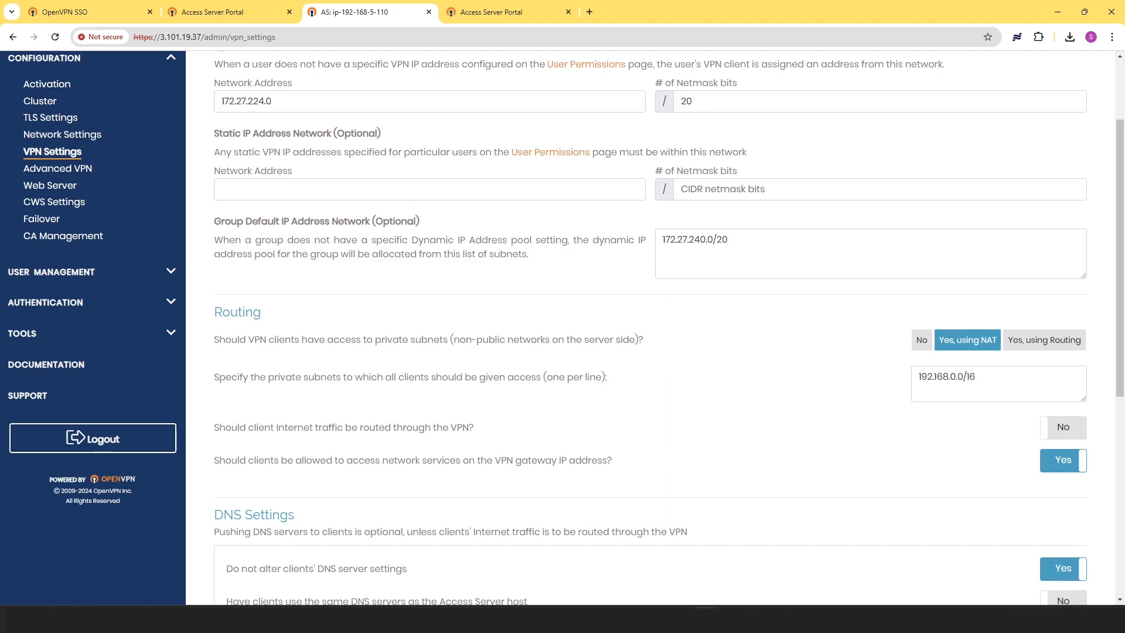
{"action": "left_click", "coordinate": [1035, 350]}
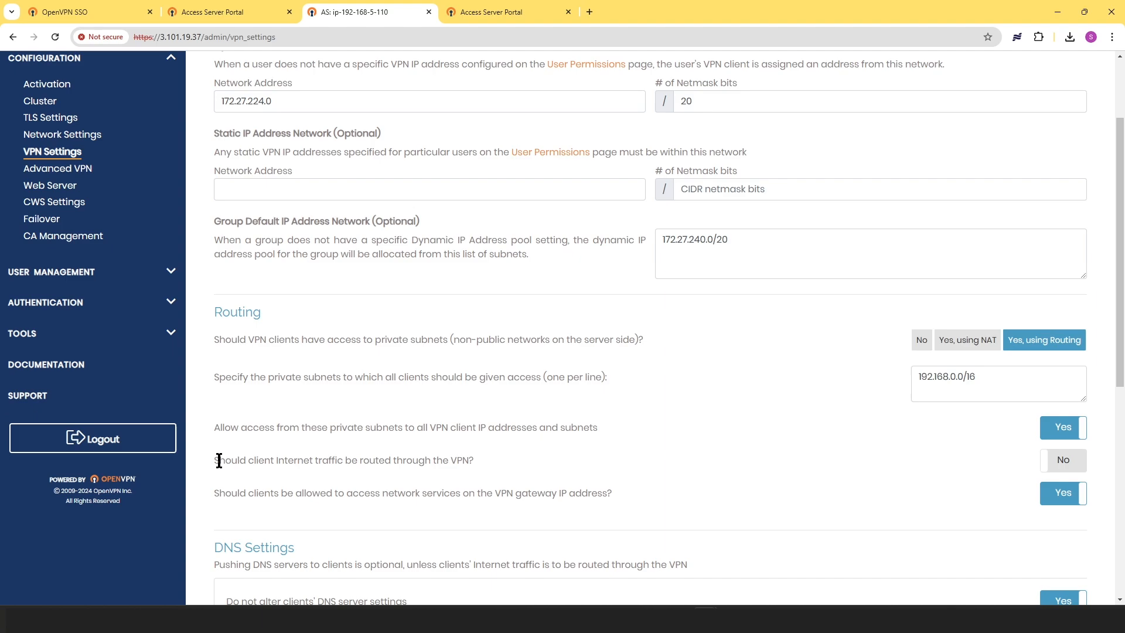
Try switching the routing of client Internet traffic through the VPN on and off, ending with No
{"action": "left_click_drag", "start_coordinate": [215, 459], "coordinate": [474, 462]}
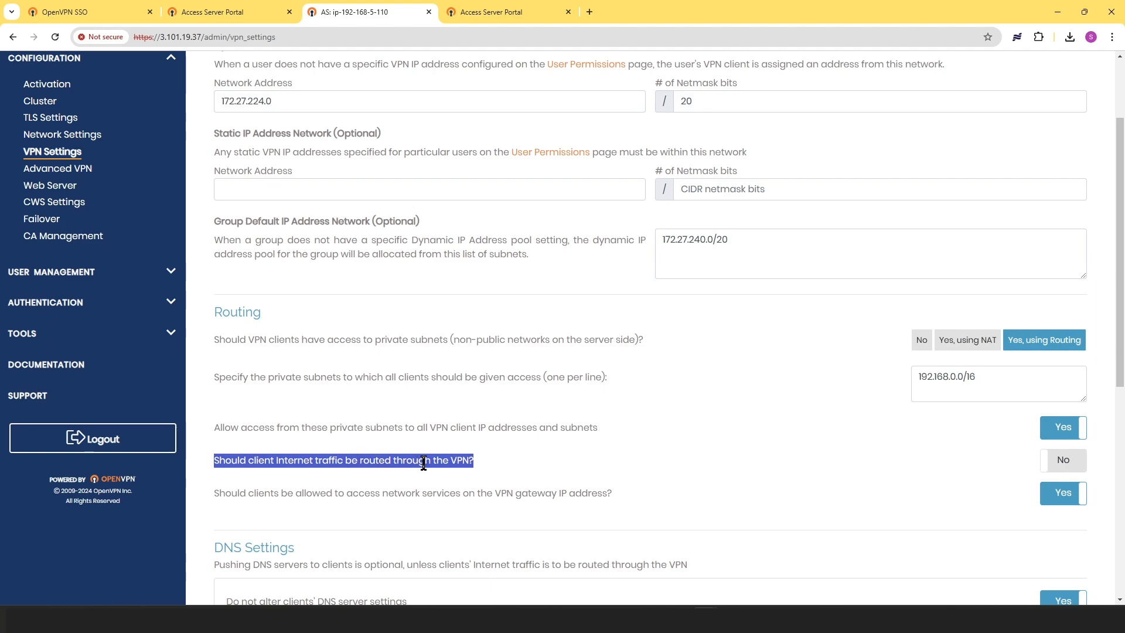
{"action": "left_click", "coordinate": [1058, 468]}
{"action": "left_click", "coordinate": [1057, 468]}
{"action": "left_click", "coordinate": [1058, 469]}
{"action": "left_click", "coordinate": [1057, 471]}
{"action": "left_click", "coordinate": [491, 463]}
Save the VPN settings and update the running server with the changes
{"action": "scroll", "coordinate": [909, 438], "scroll_direction": "down", "scroll_amount": 4}
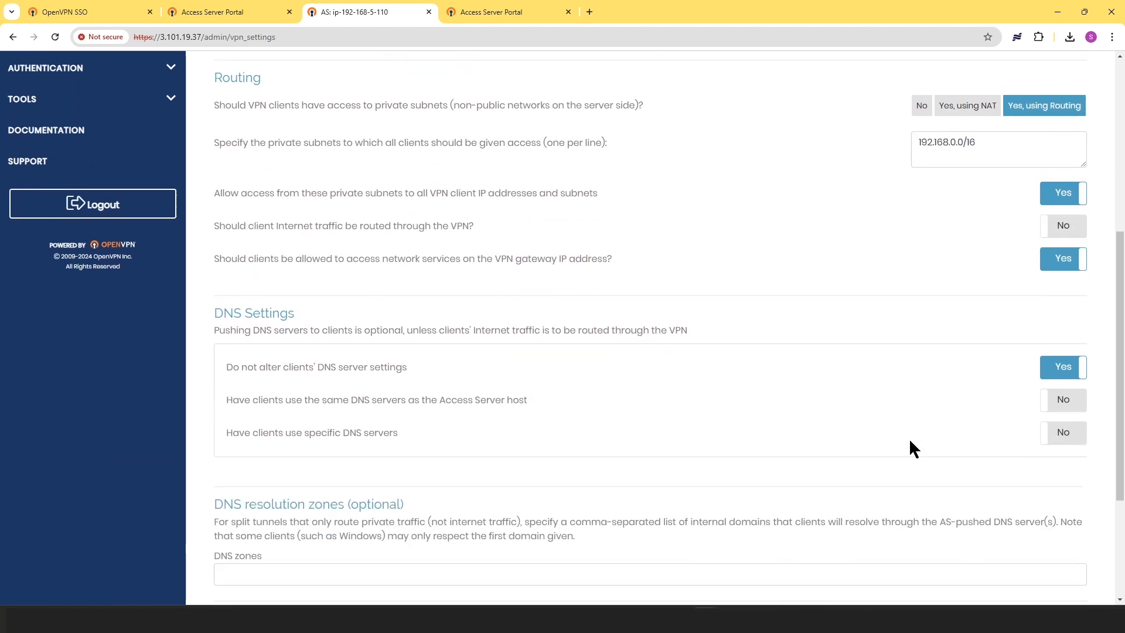
{"action": "scroll", "coordinate": [676, 375], "scroll_direction": "down", "scroll_amount": 3}
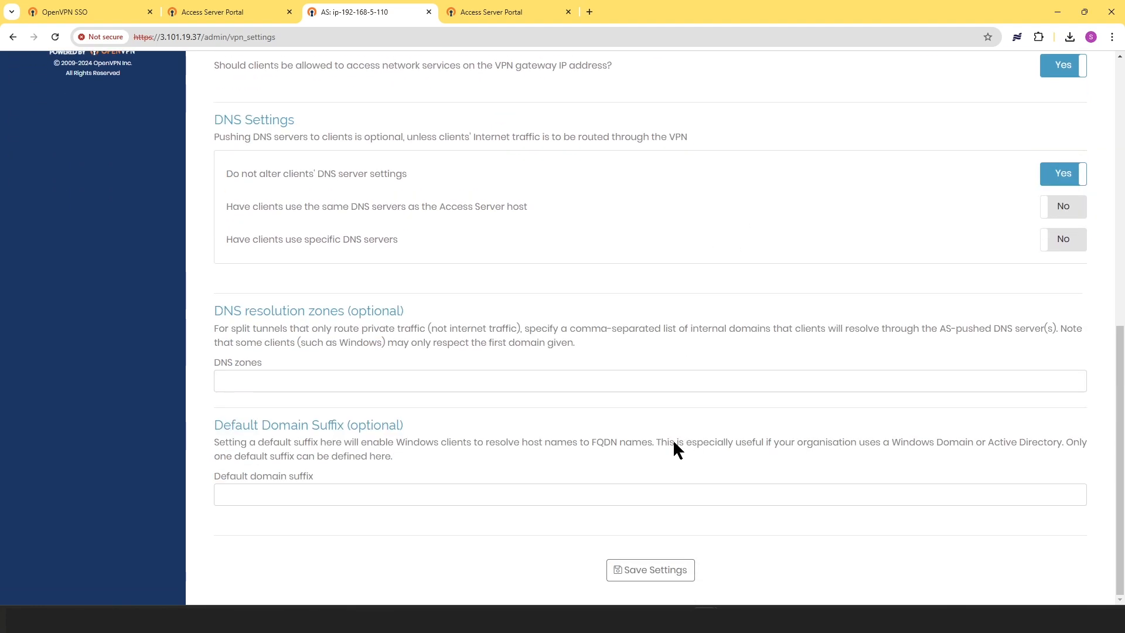
{"action": "left_click", "coordinate": [642, 571]}
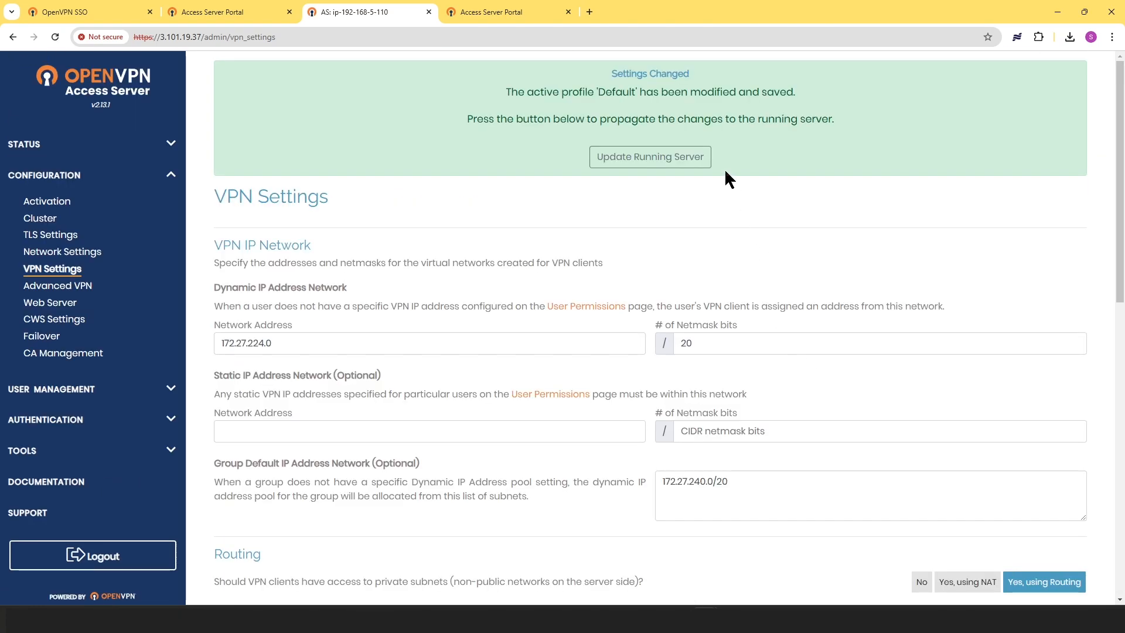
{"action": "left_click", "coordinate": [648, 156]}
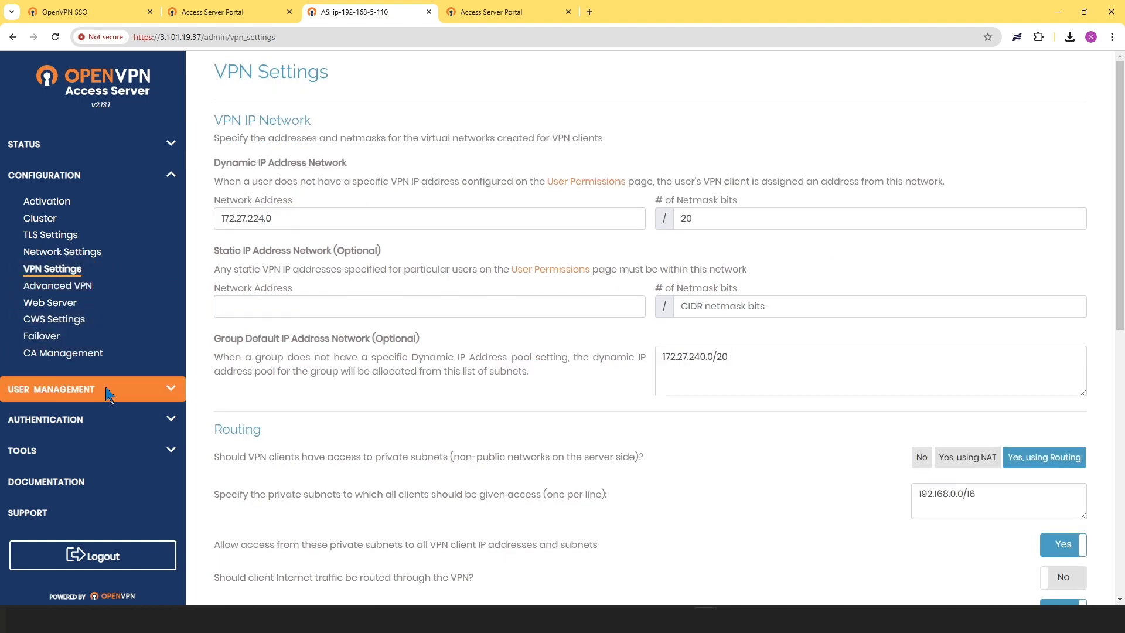
In User Permissions, open the additional settings of the openvpn account and enter a new local password
{"action": "left_click", "coordinate": [147, 390]}
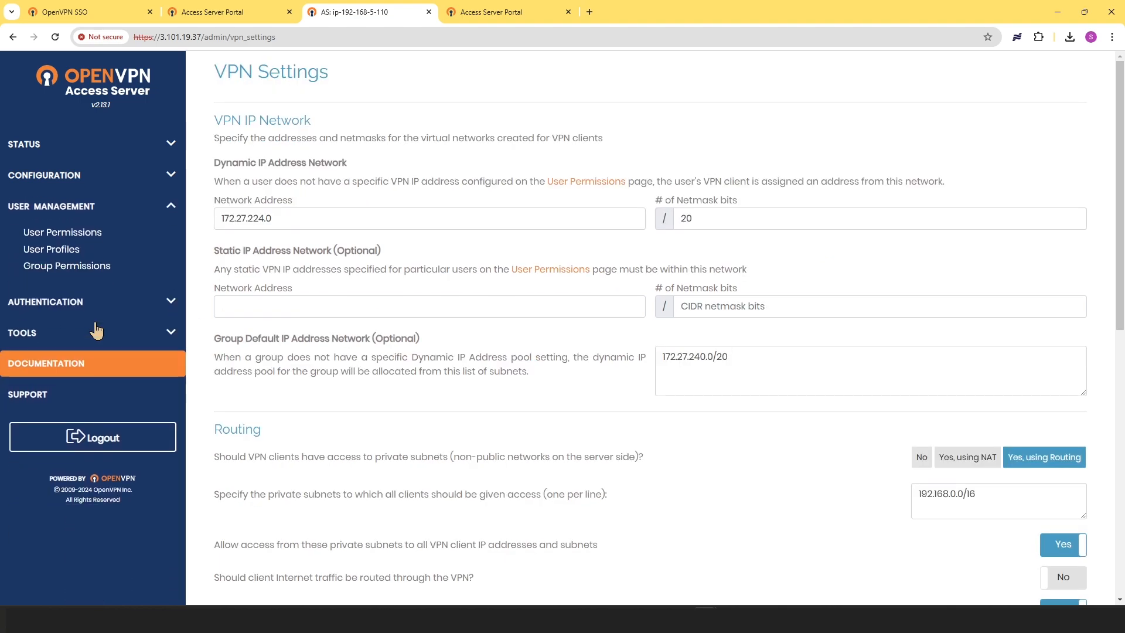
{"action": "left_click", "coordinate": [54, 236]}
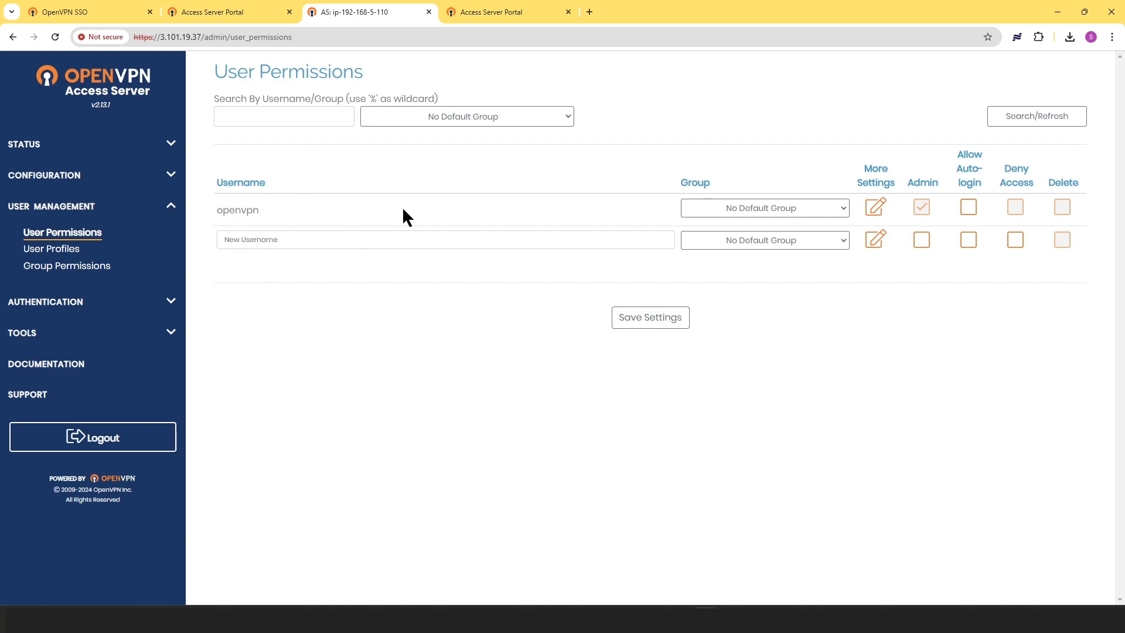
{"action": "left_click", "coordinate": [741, 213]}
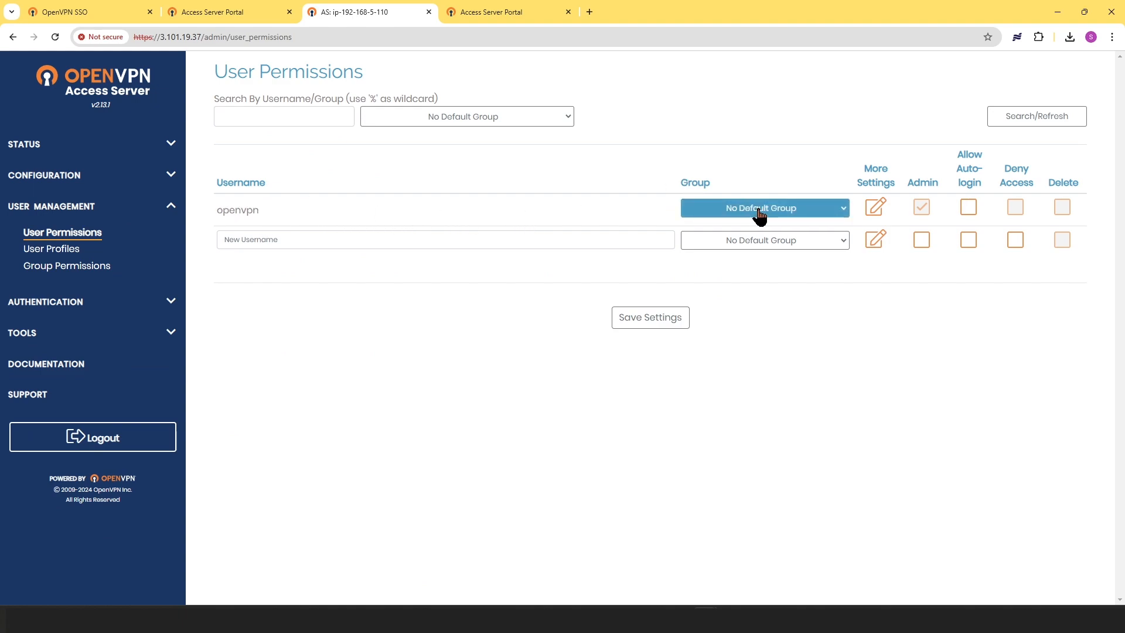
{"action": "left_click", "coordinate": [758, 216]}
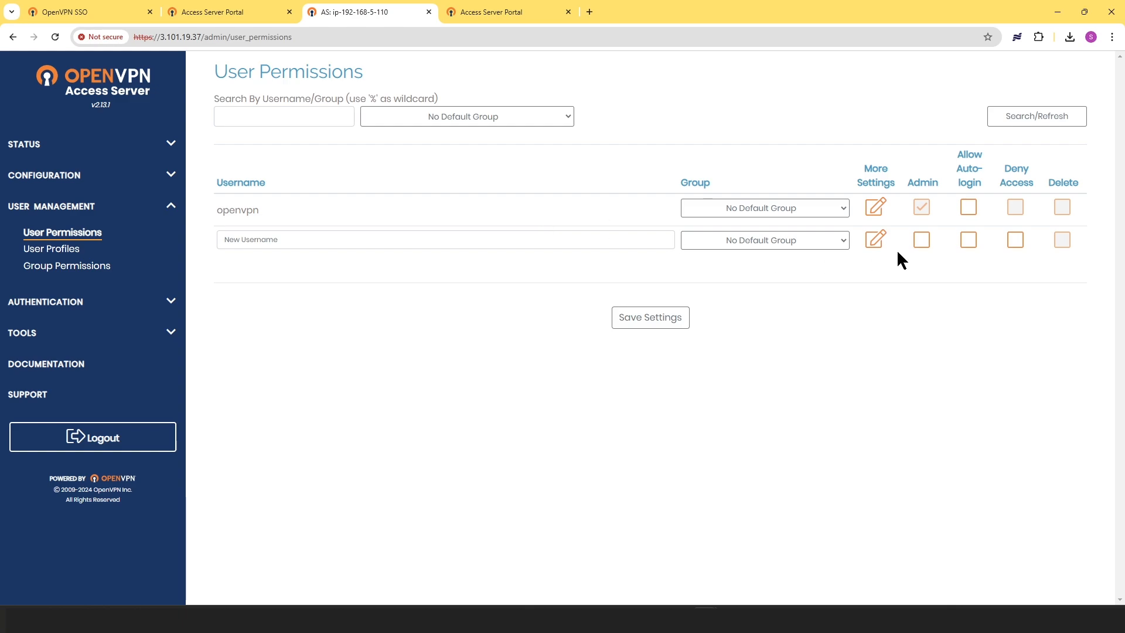
{"action": "left_click", "coordinate": [877, 208]}
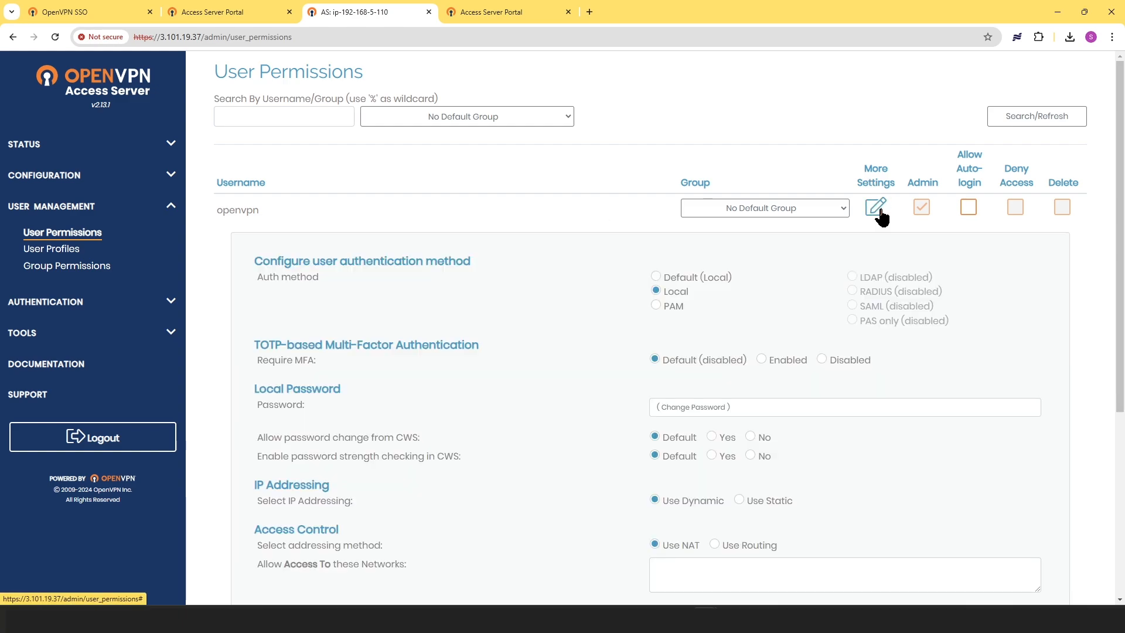
{"action": "left_click", "coordinate": [690, 407]}
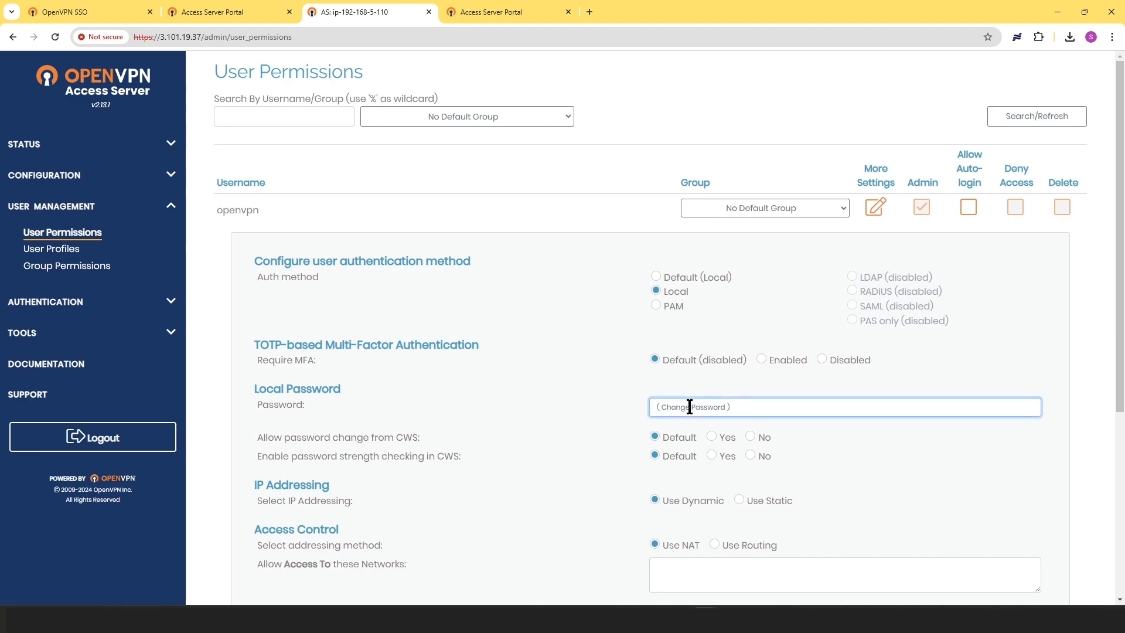
{"action": "type", "text": "***********"}
Save the openvpn account's password change and update the running server
{"action": "scroll", "coordinate": [683, 411], "scroll_direction": "down", "scroll_amount": 5}
{"action": "left_click", "coordinate": [653, 569]}
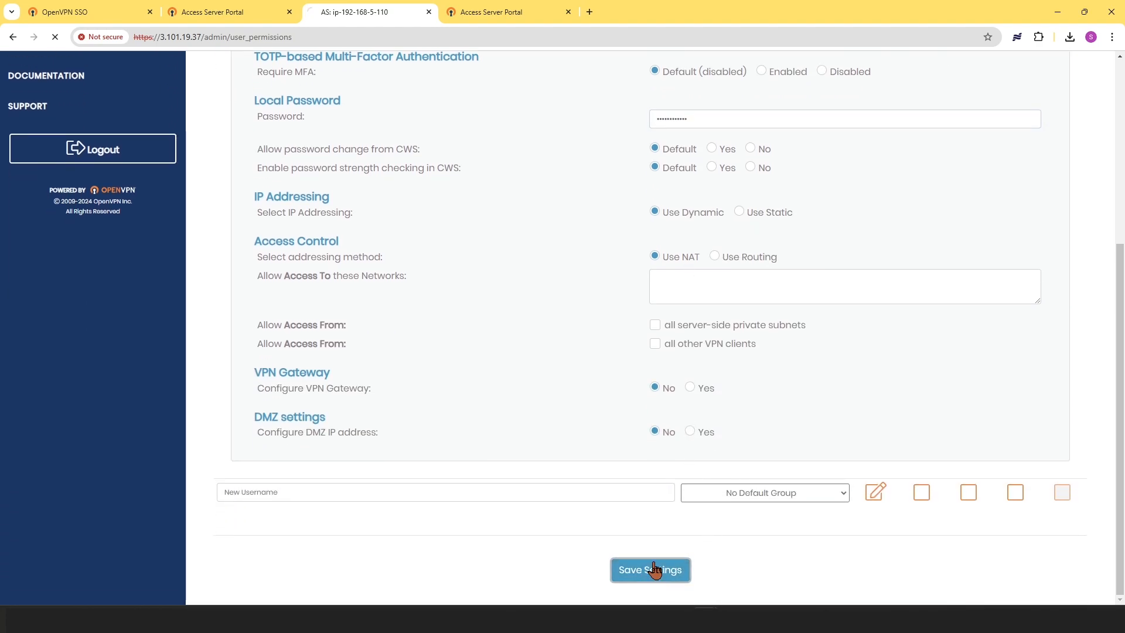
{"action": "left_click", "coordinate": [646, 158]}
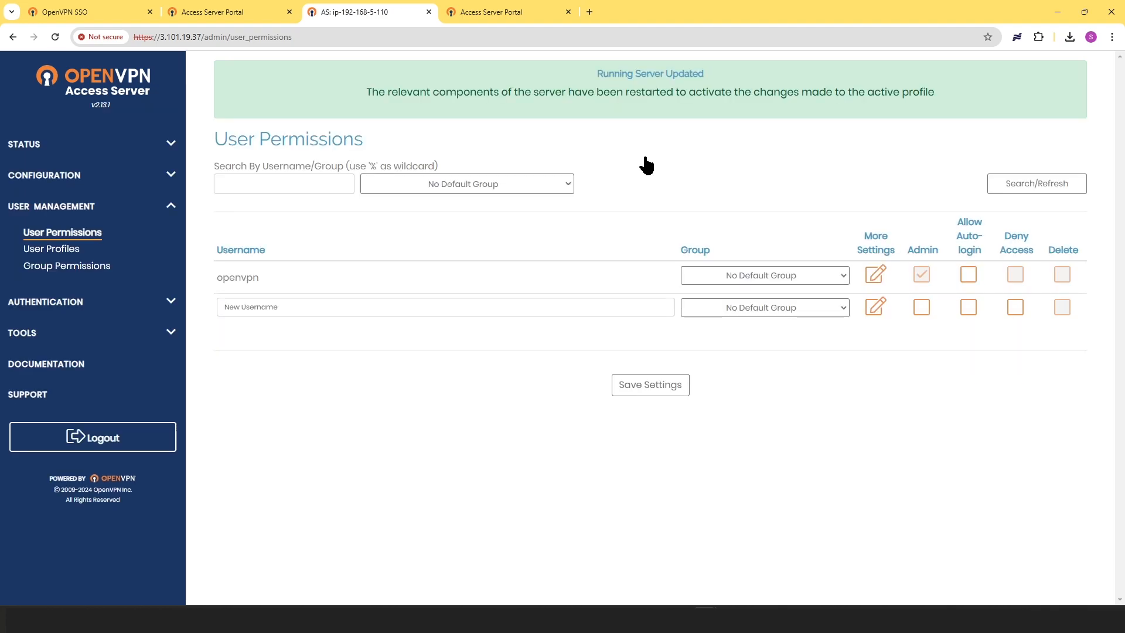
Log out of the Admin Web UI and sign back in as openvpn with the new account password
{"action": "left_click", "coordinate": [103, 447]}
{"action": "left_click", "coordinate": [580, 221]}
{"action": "type", "text": "o"}
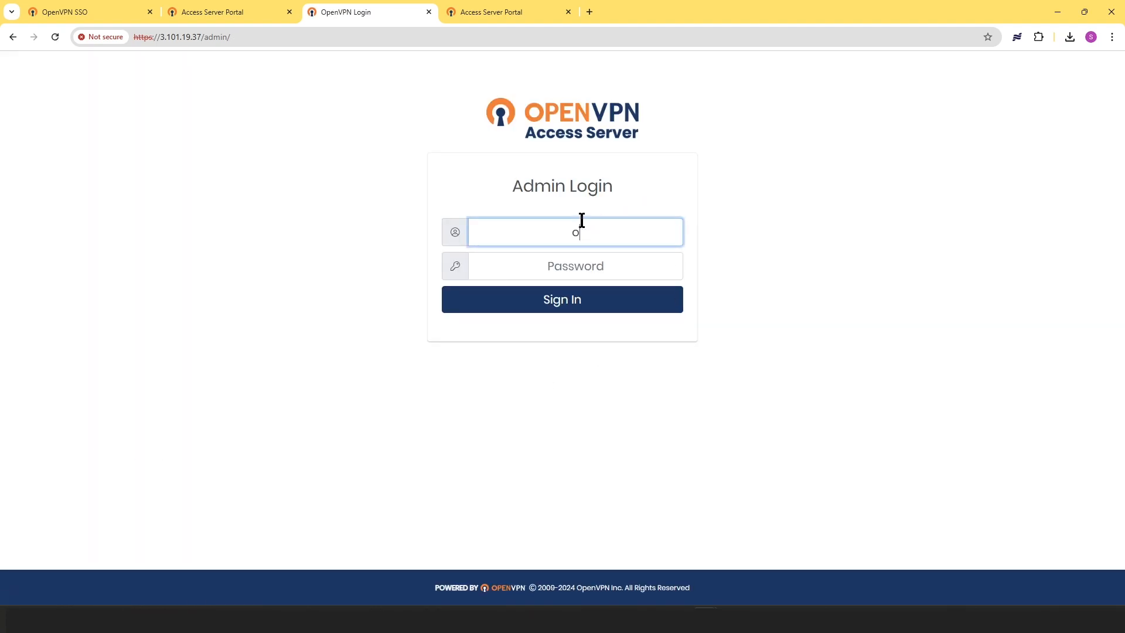
{"action": "type", "text": "penvpn"}
{"action": "key", "text": "Tab"}
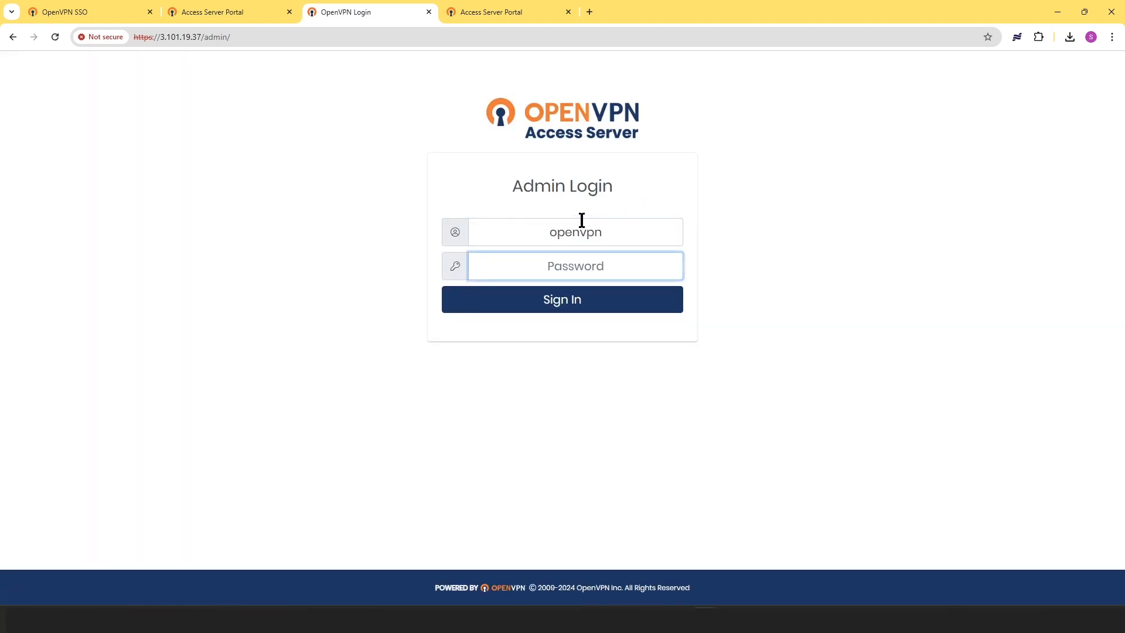
{"action": "type", "text": "**********"}
{"action": "key", "text": "Return"}
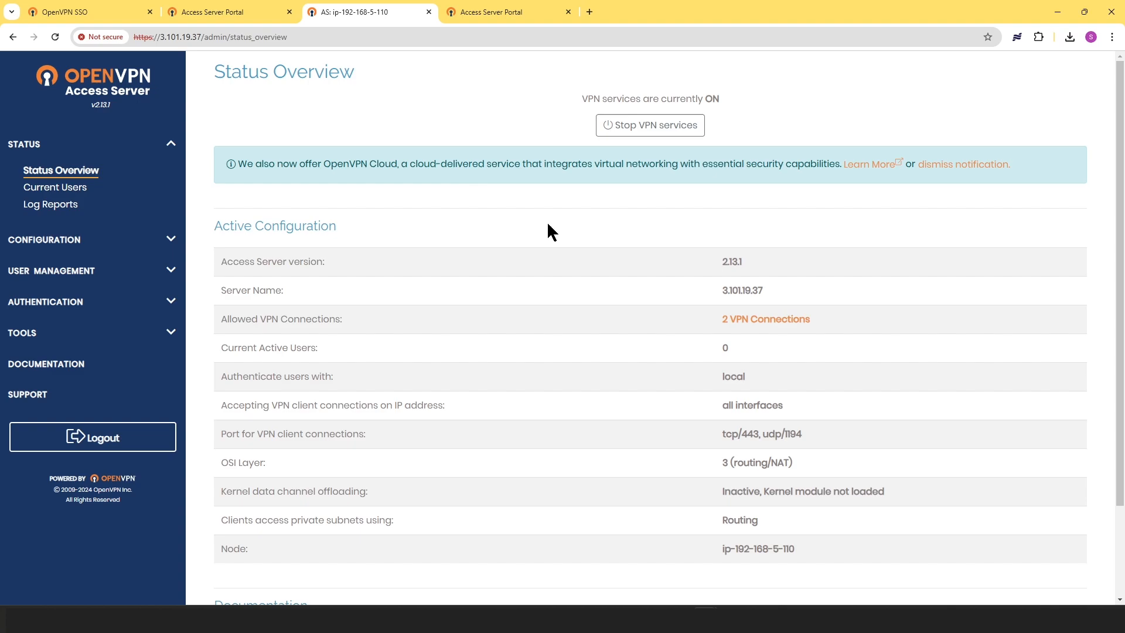
In User Permissions, enter a new user's username with No Default Group and without Admin or auto-login rights
{"action": "left_click", "coordinate": [176, 273]}
{"action": "left_click", "coordinate": [74, 233]}
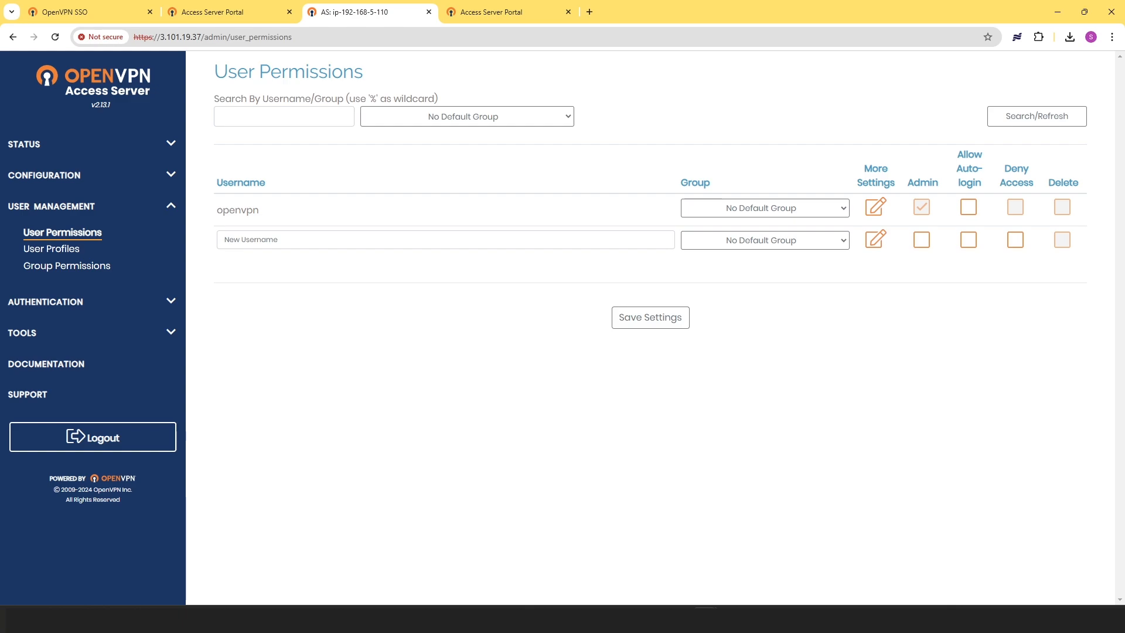
{"action": "left_click", "coordinate": [236, 242]}
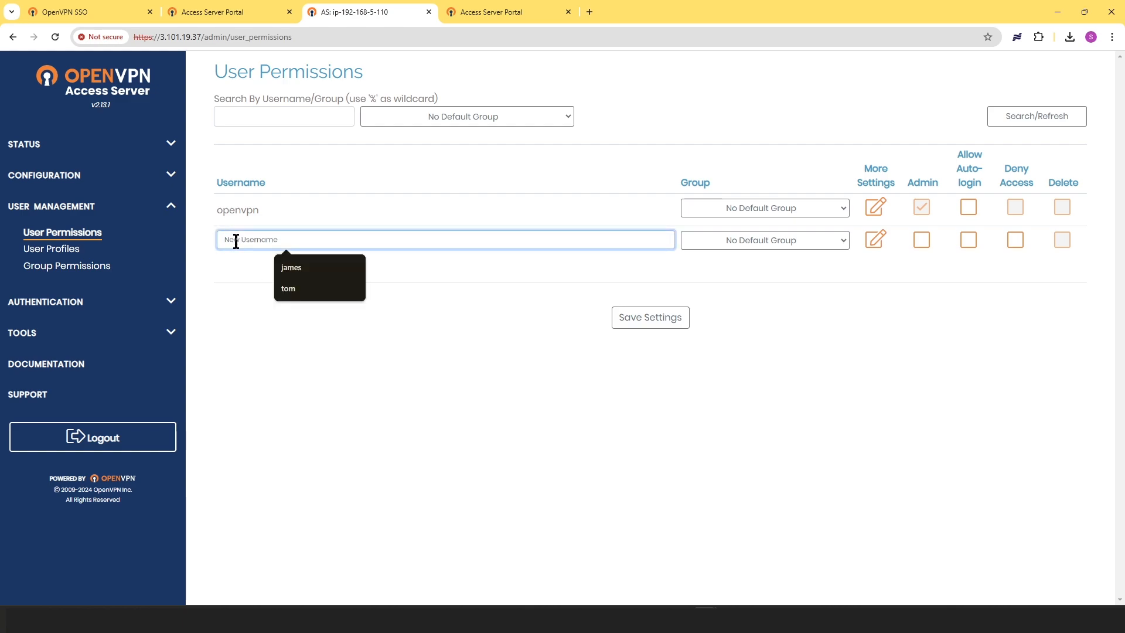
{"action": "type", "text": "Kevin"}
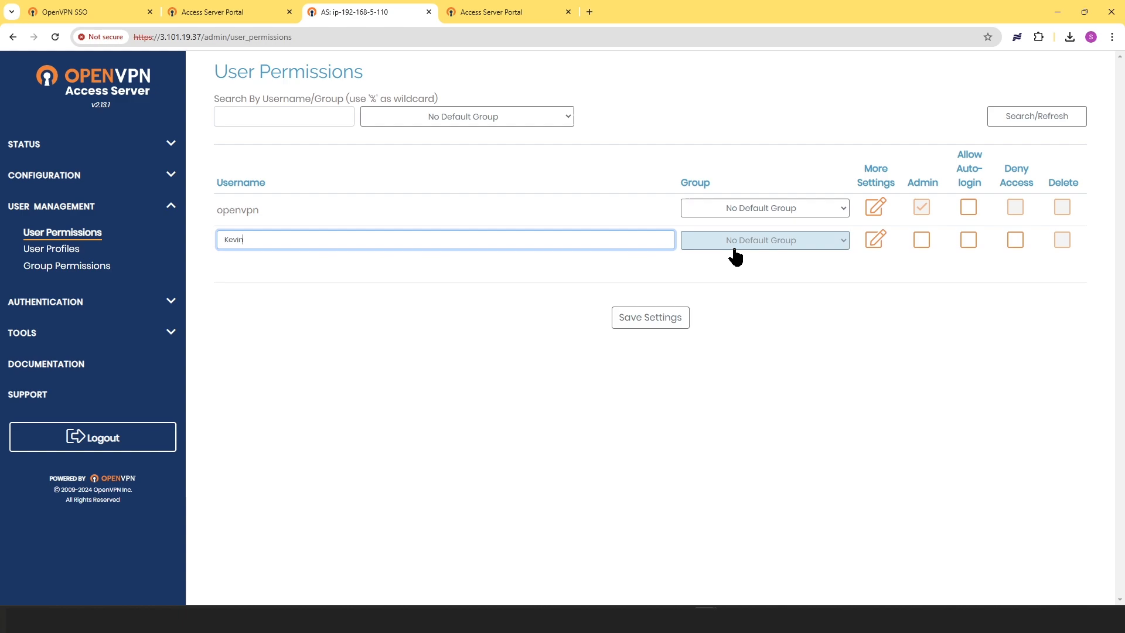
{"action": "left_click", "coordinate": [752, 250]}
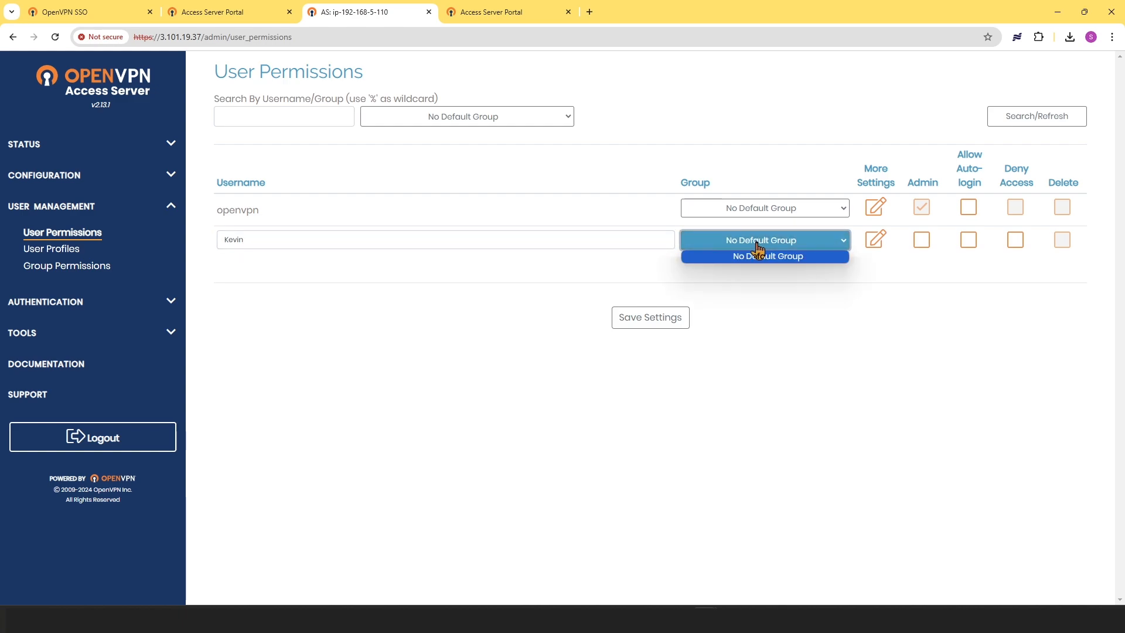
{"action": "left_click", "coordinate": [757, 253]}
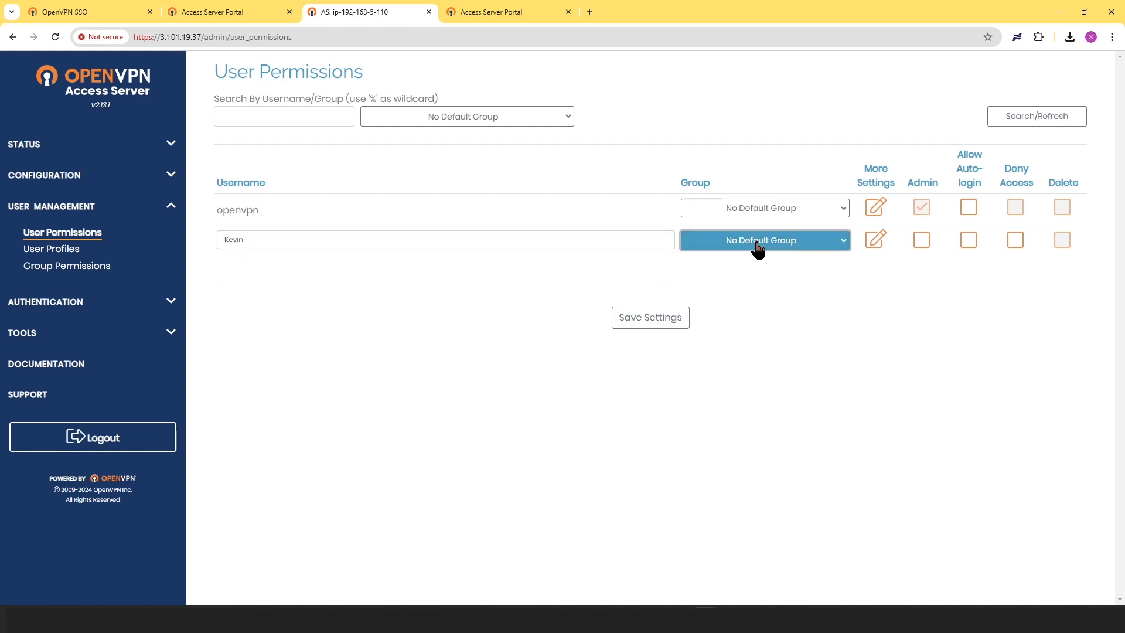
{"action": "left_click", "coordinate": [923, 240]}
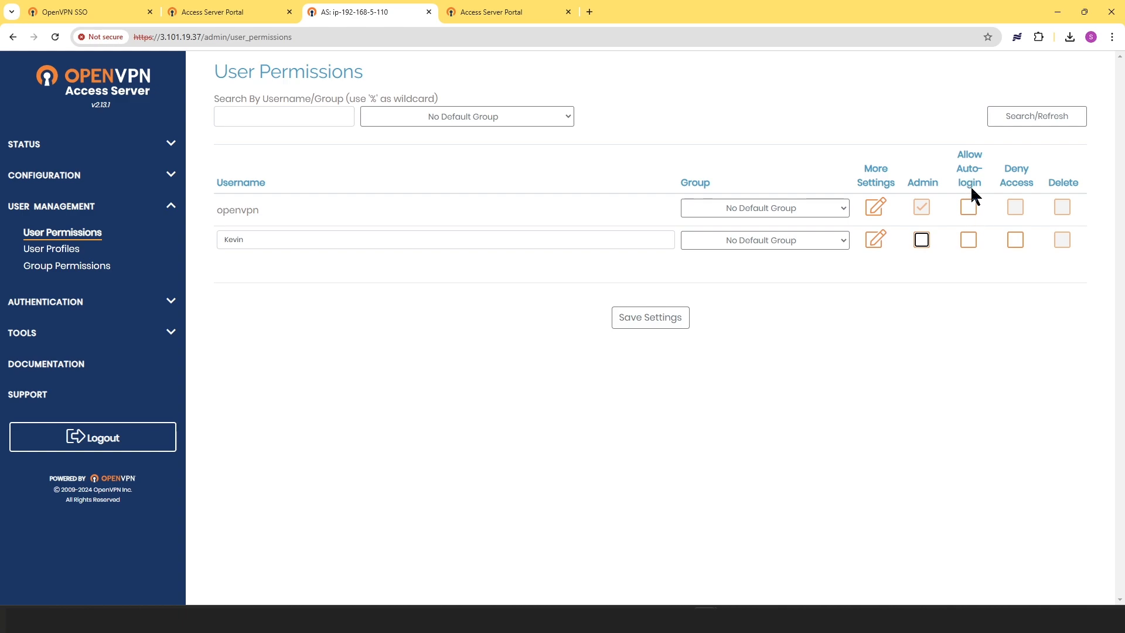
{"action": "left_click", "coordinate": [967, 240]}
Open the new user's additional settings and enter a local password for the account
{"action": "left_click", "coordinate": [875, 241]}
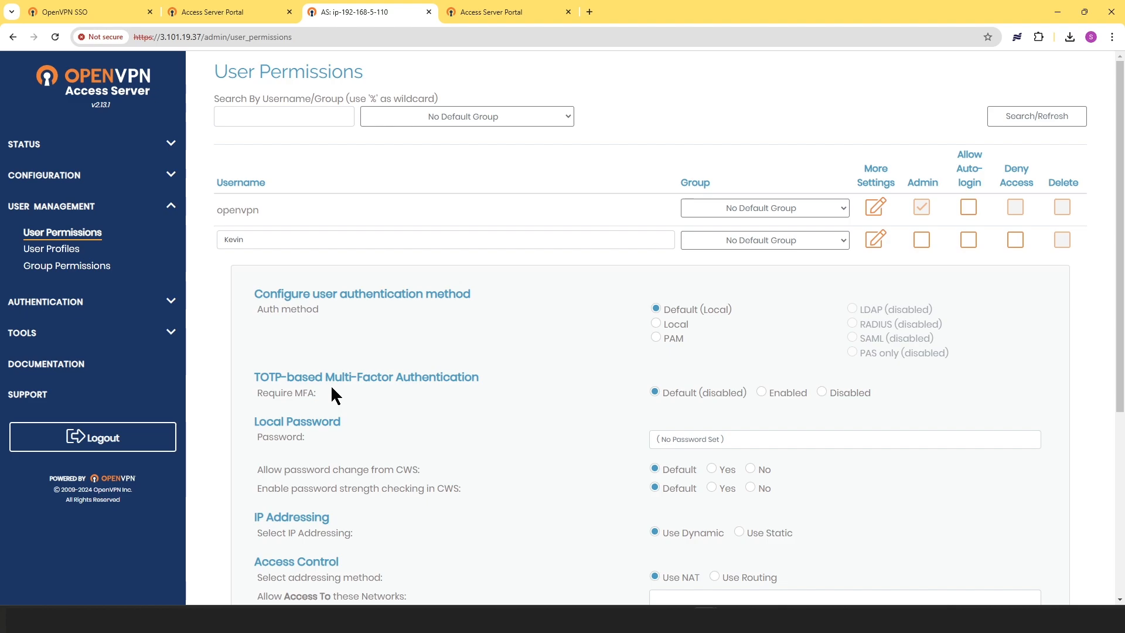
{"action": "left_click", "coordinate": [682, 441]}
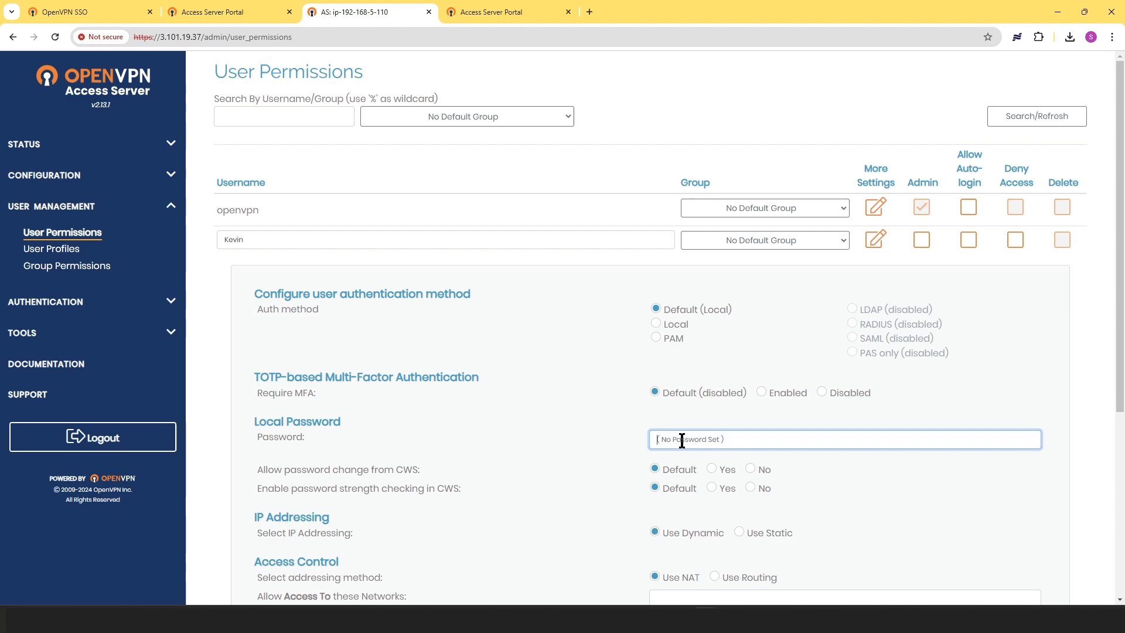
{"action": "type", "text": "*********"}
Save the new user and update the running server with the added account
{"action": "scroll", "coordinate": [758, 422], "scroll_direction": "down", "scroll_amount": 5}
{"action": "left_click", "coordinate": [654, 575]}
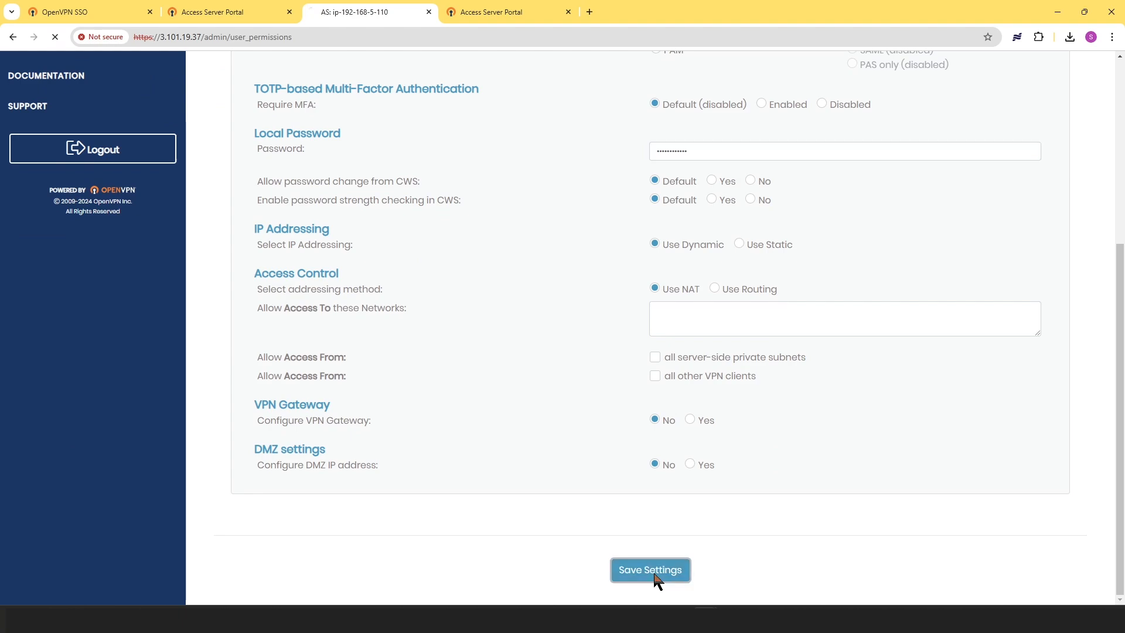
{"action": "left_click", "coordinate": [637, 162]}
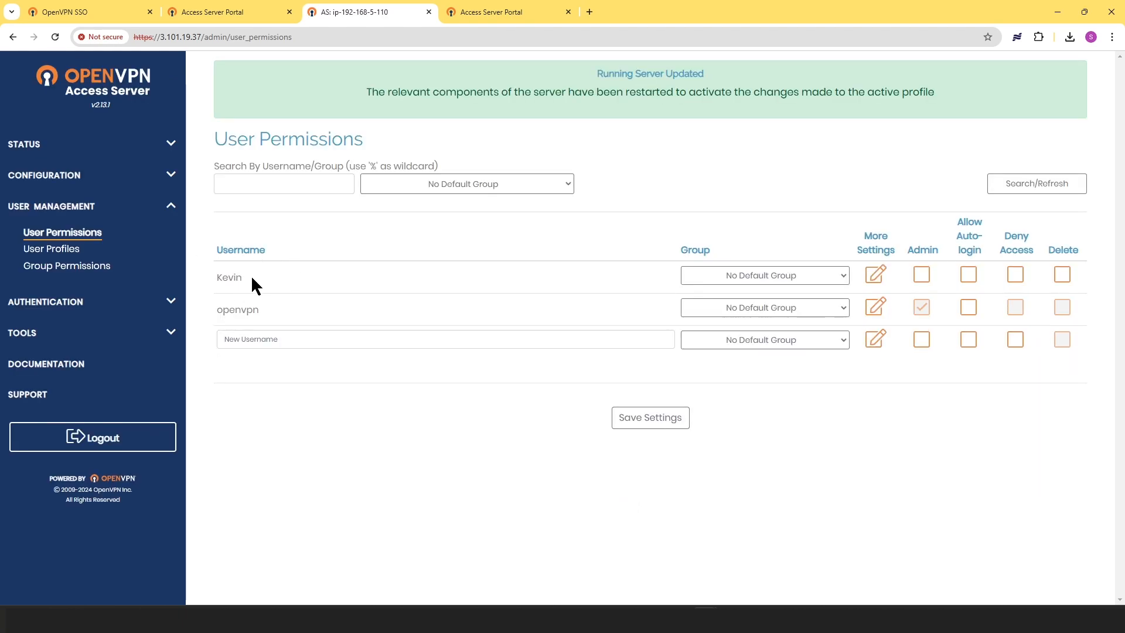
In Group Permissions, enter a new group named Sales
{"action": "left_click", "coordinate": [50, 270]}
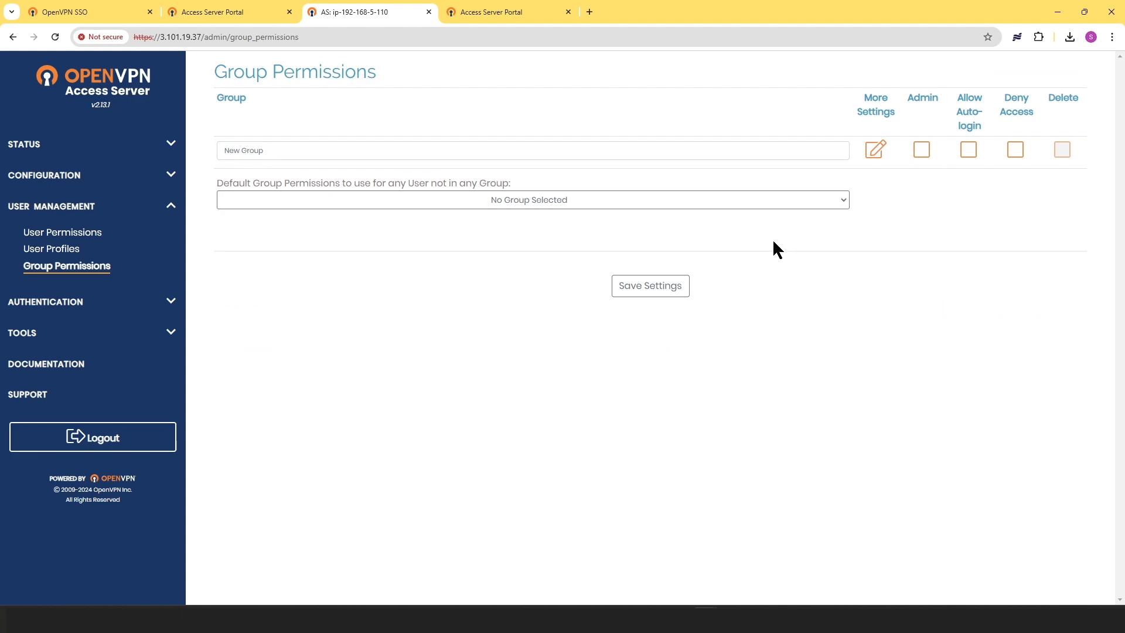
{"action": "left_click", "coordinate": [261, 150]}
{"action": "type", "text": "s"}
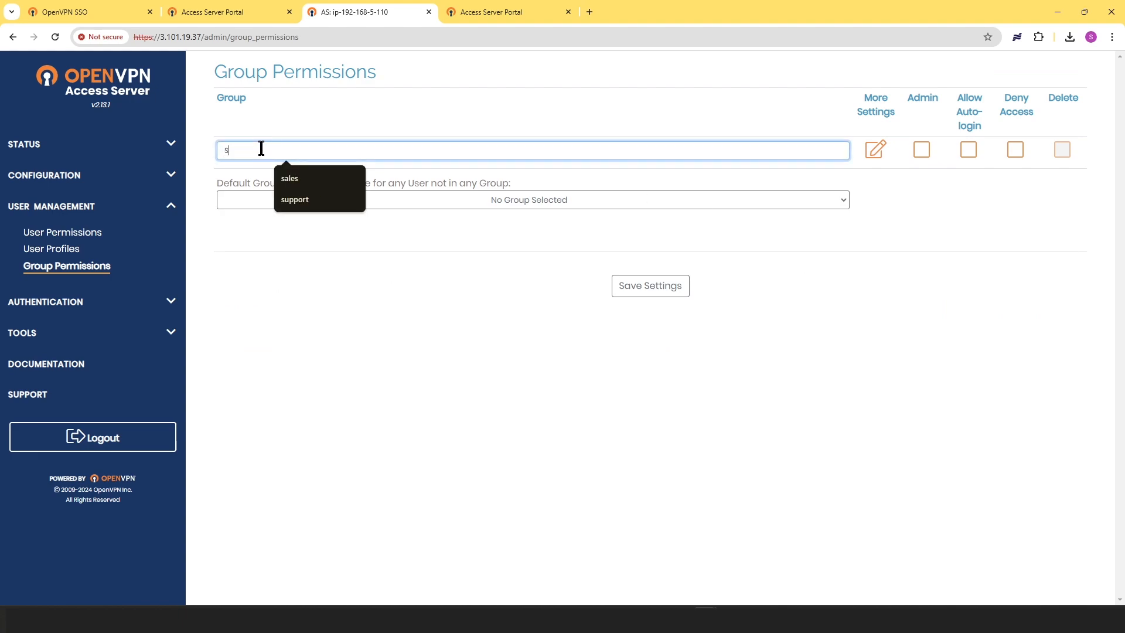
{"action": "type", "text": "ales"}
{"action": "left_click", "coordinate": [338, 272]}
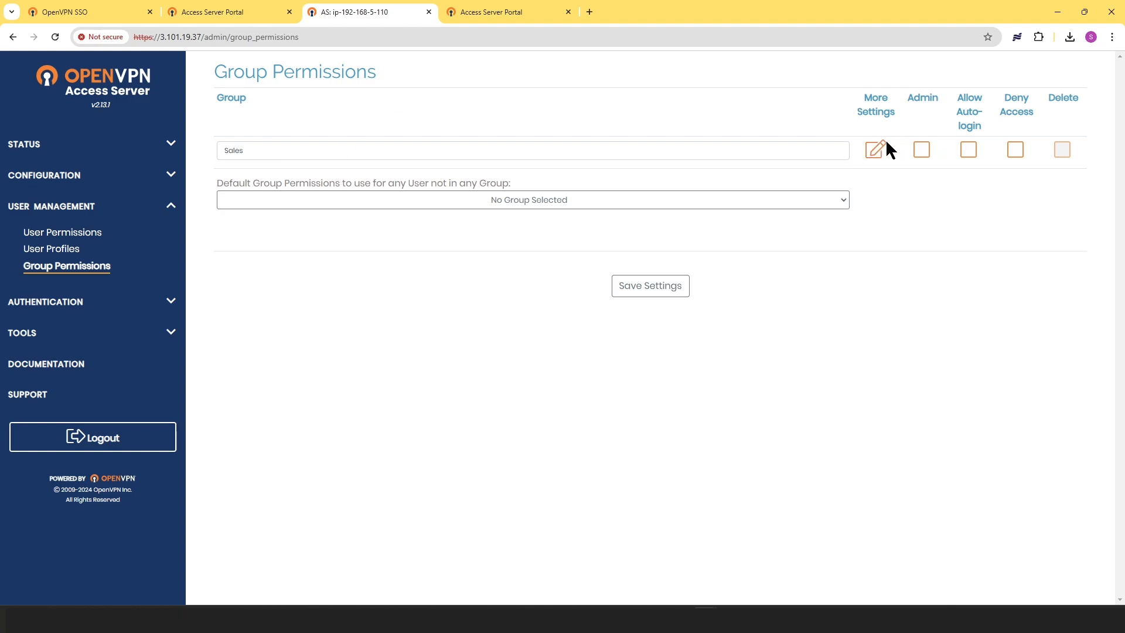
Review the Sales group's additional settings, then save the group with the defaults and update the running server
{"action": "left_click", "coordinate": [876, 151]}
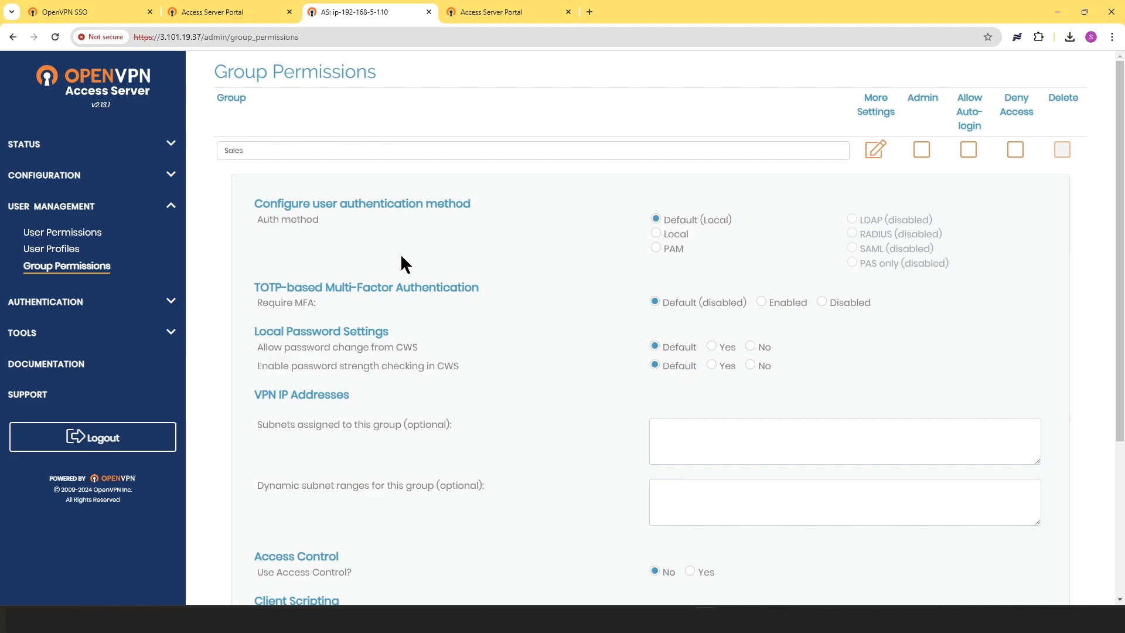
{"action": "scroll", "coordinate": [677, 315], "scroll_direction": "down", "scroll_amount": 4}
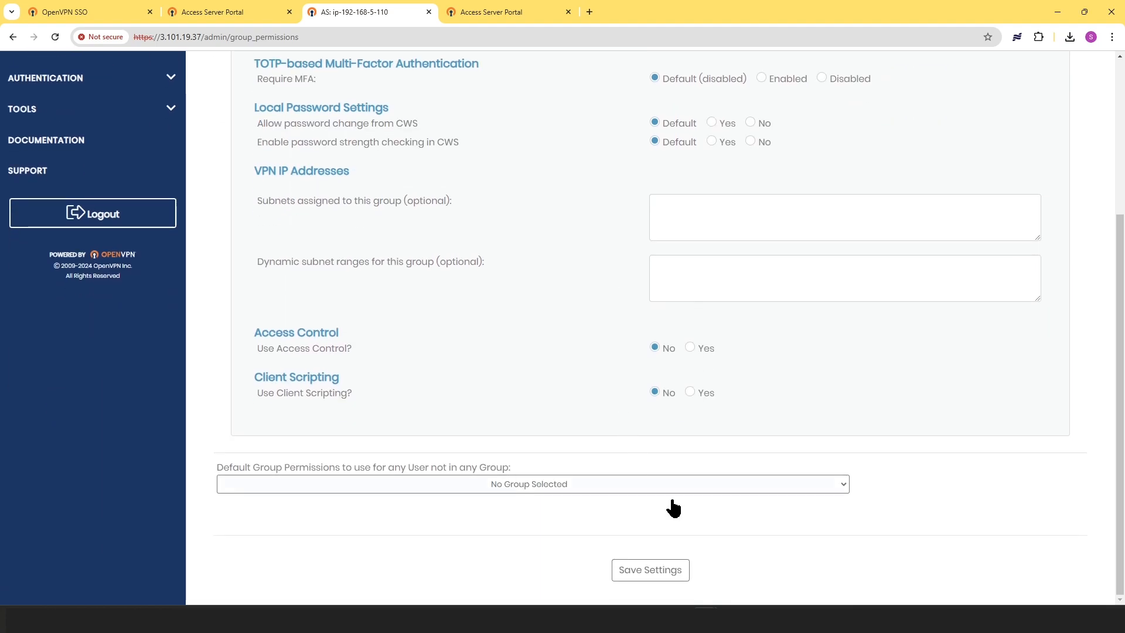
{"action": "left_click", "coordinate": [649, 569]}
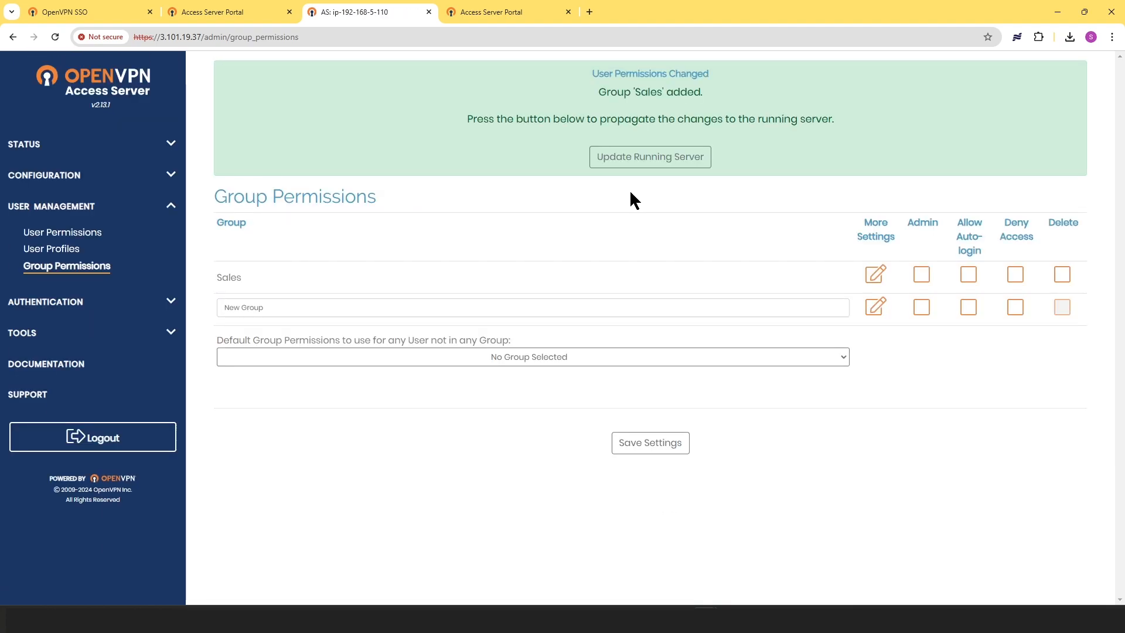
{"action": "left_click", "coordinate": [648, 155]}
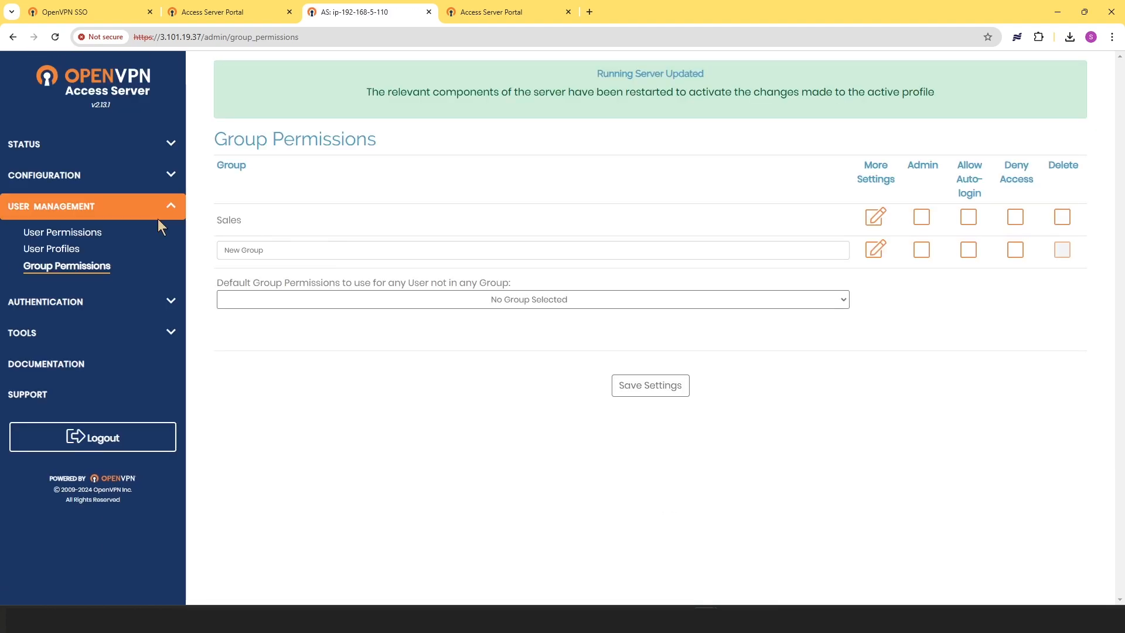
In User Permissions, assign the non-admin user to the Sales group, then save and update the running server
{"action": "left_click", "coordinate": [54, 234]}
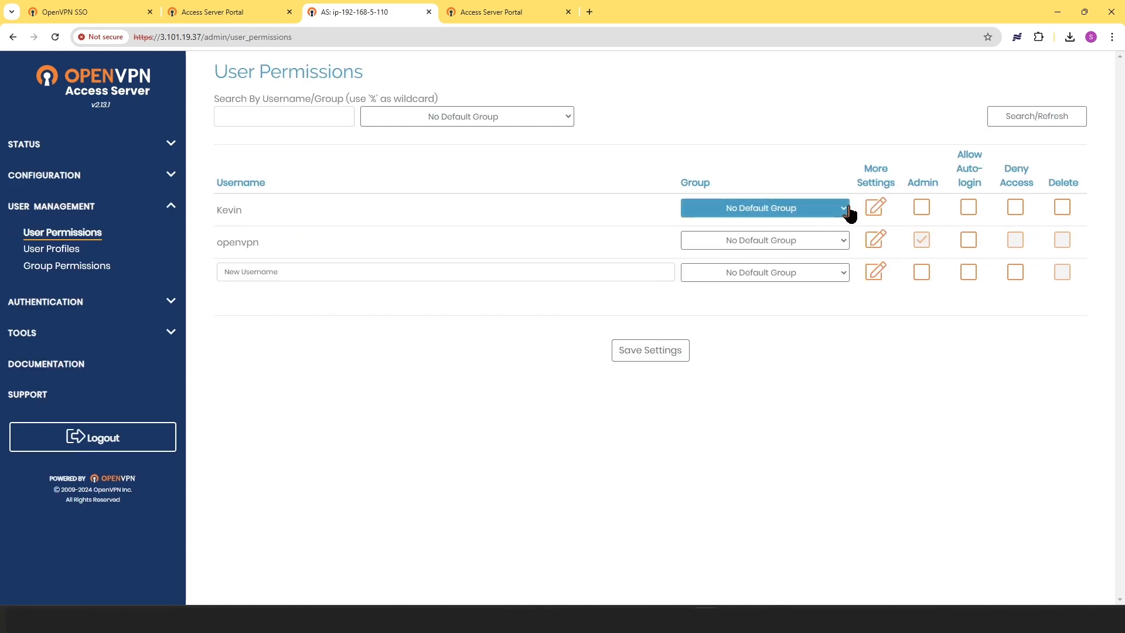
{"action": "left_click", "coordinate": [841, 211]}
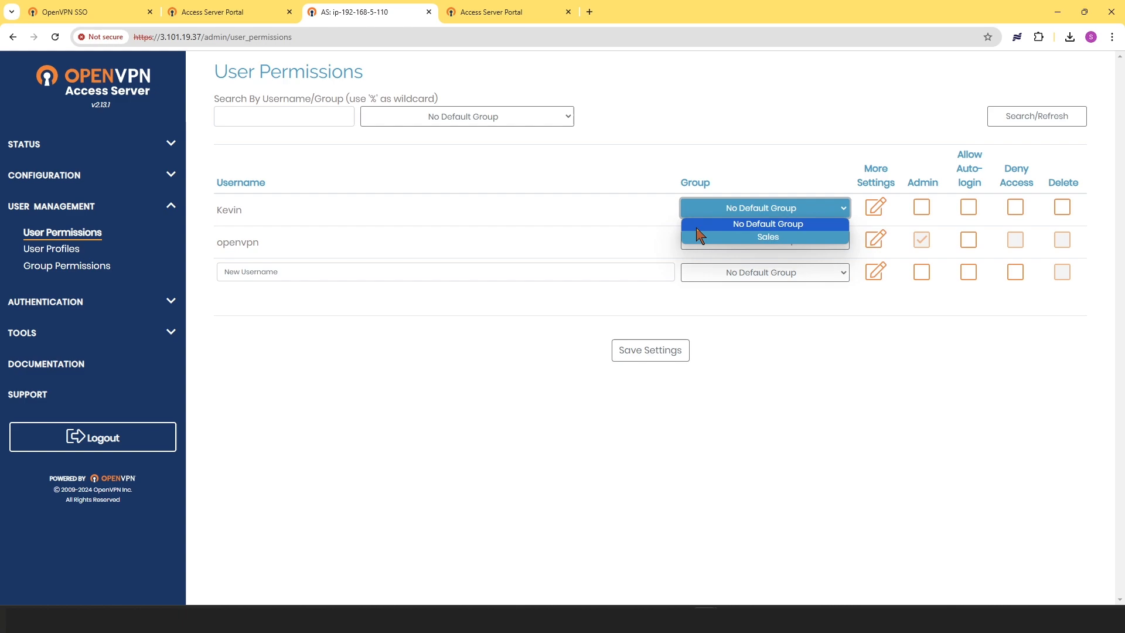
{"action": "left_click", "coordinate": [767, 237]}
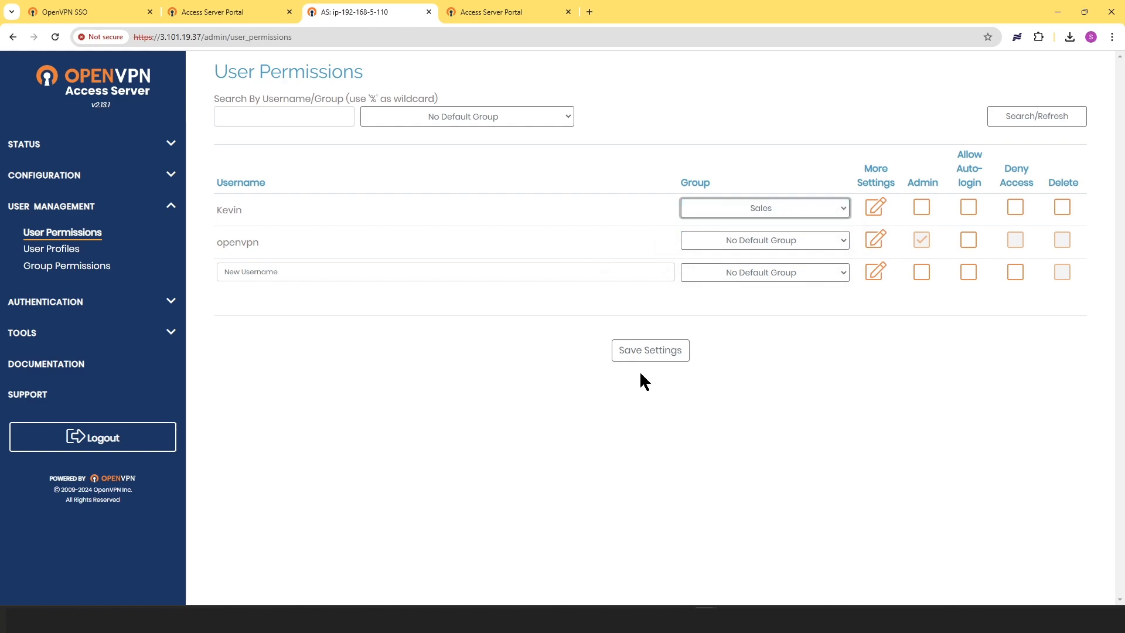
{"action": "left_click", "coordinate": [647, 354]}
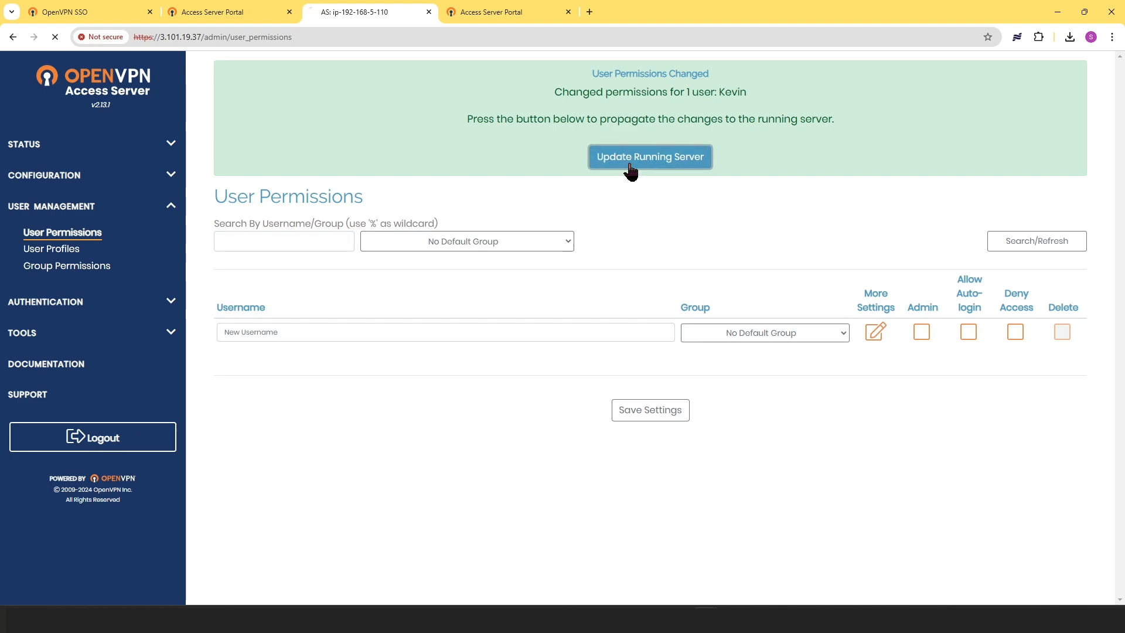
{"action": "left_click", "coordinate": [647, 156]}
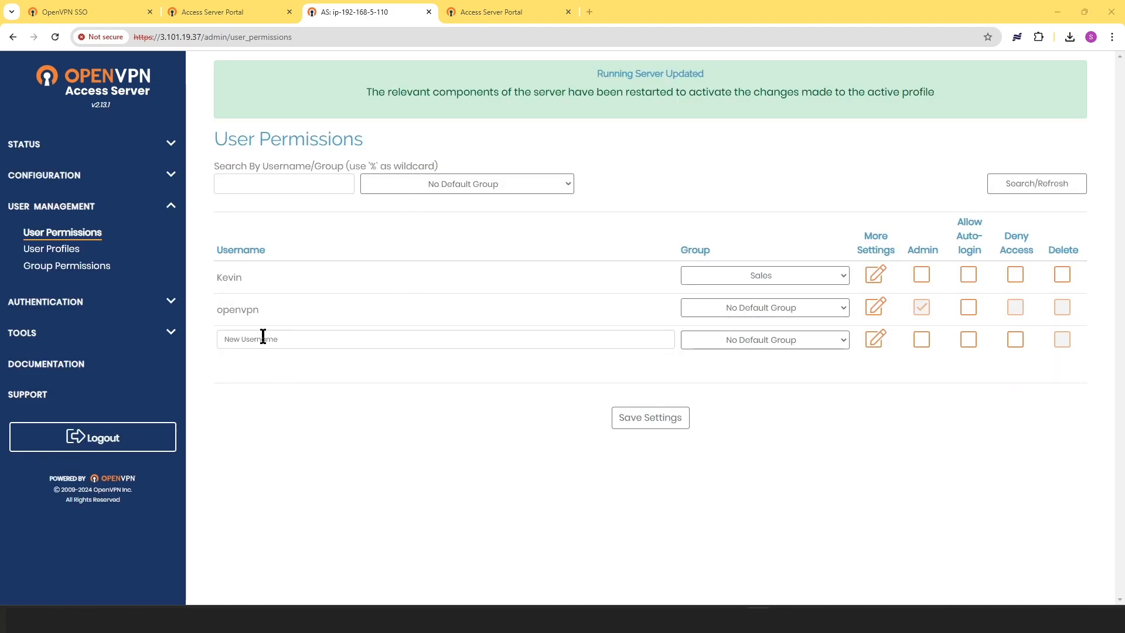
Open the general user authentication settings to examine the available authentication systems
{"action": "left_click", "coordinate": [173, 304]}
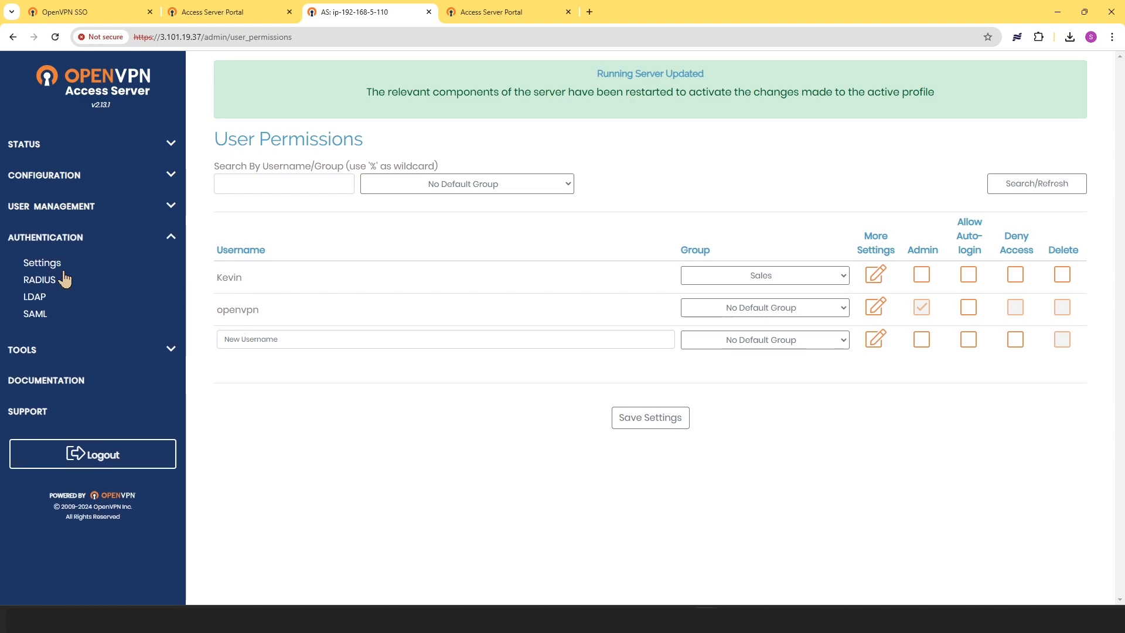
{"action": "left_click", "coordinate": [47, 263]}
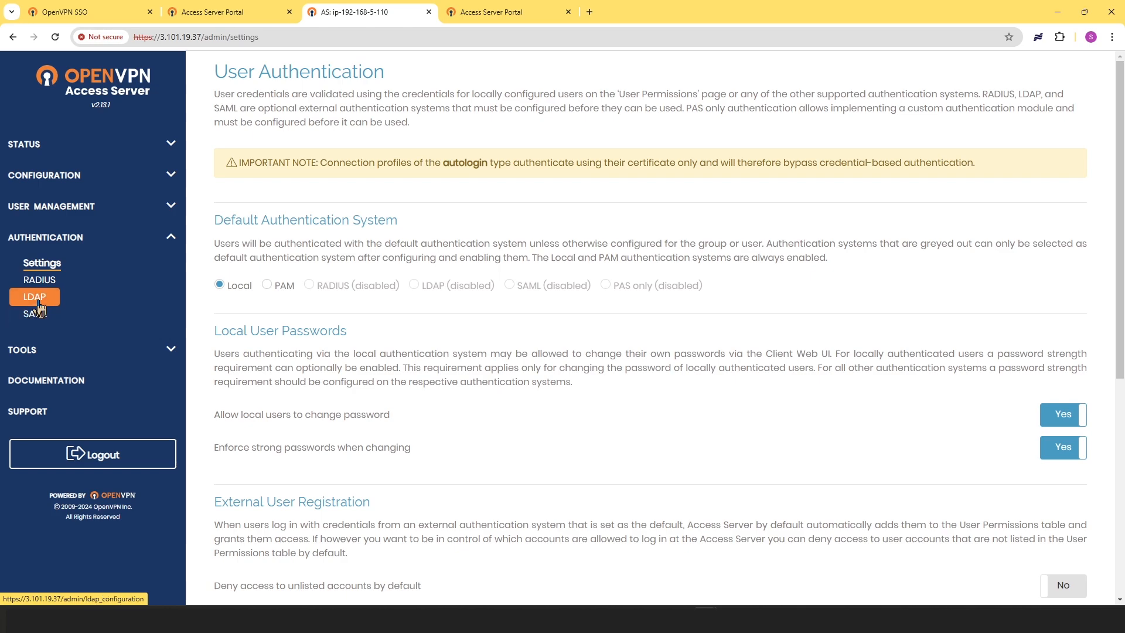
Review the LDAP, SAML and general user authentication settings, then save the general settings with Local as the default authentication system
{"action": "left_click", "coordinate": [37, 302]}
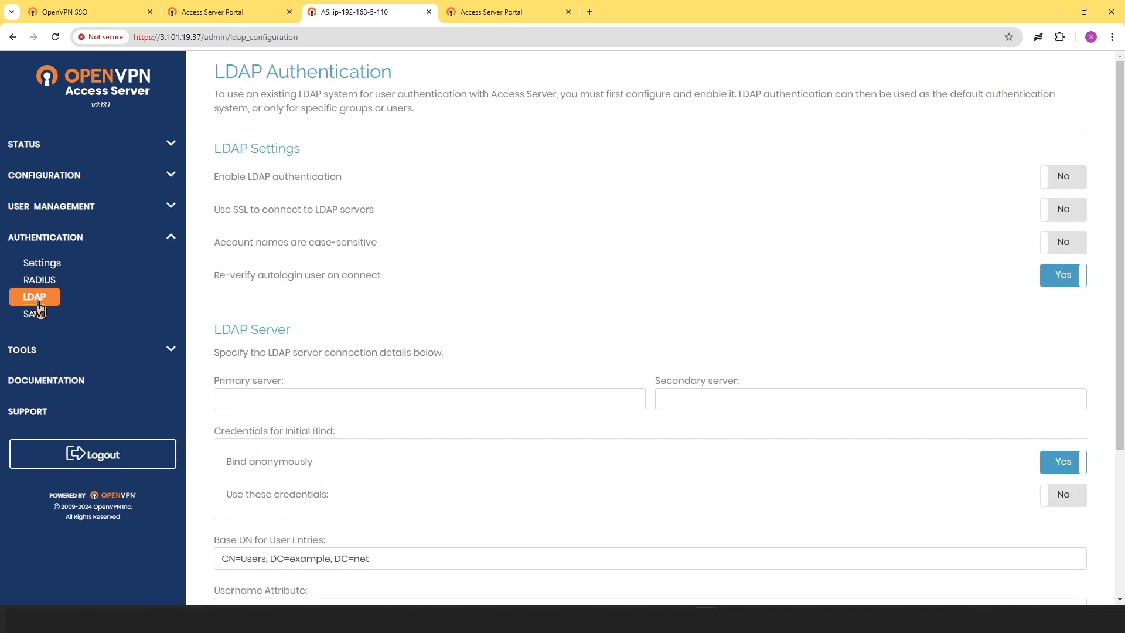
{"action": "left_click", "coordinate": [35, 319]}
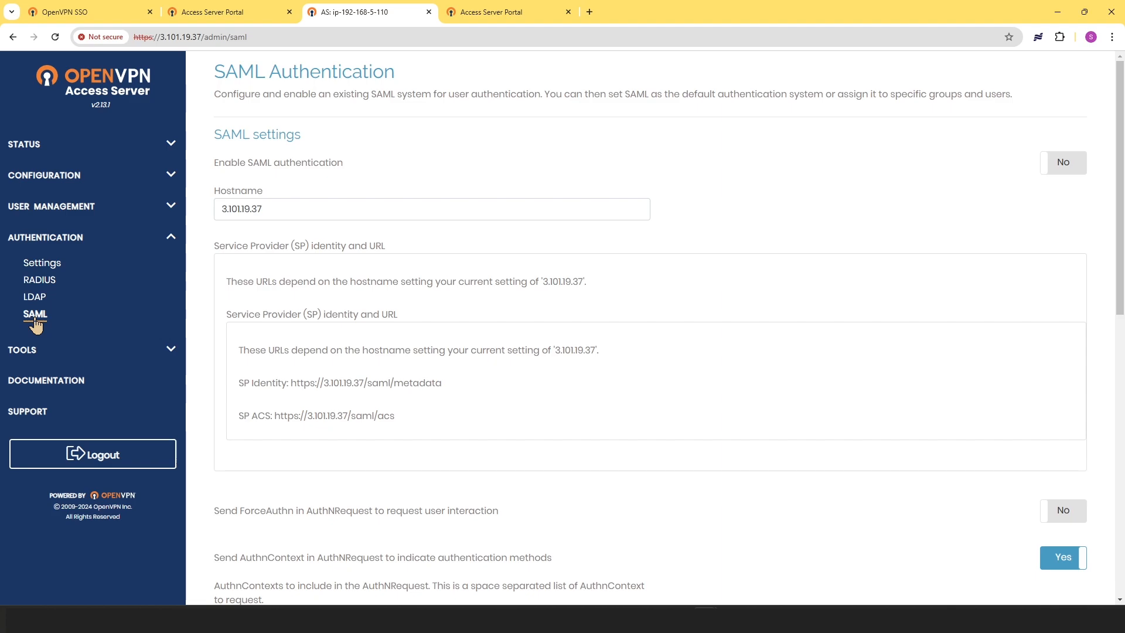
{"action": "left_click", "coordinate": [47, 267]}
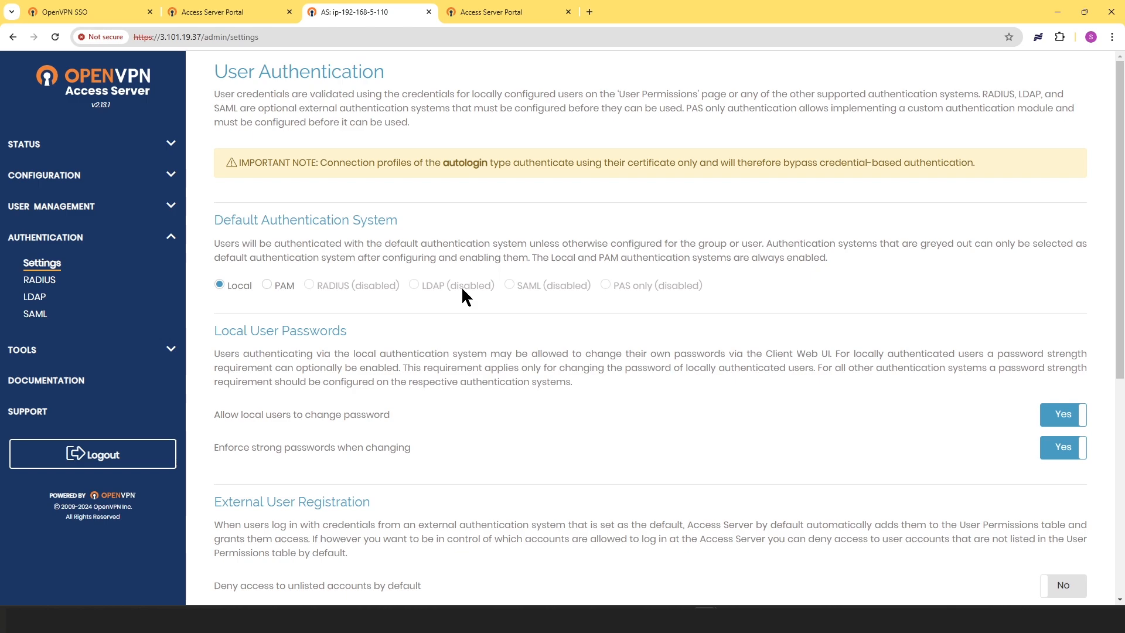
{"action": "scroll", "coordinate": [461, 299], "scroll_direction": "down", "scroll_amount": 6}
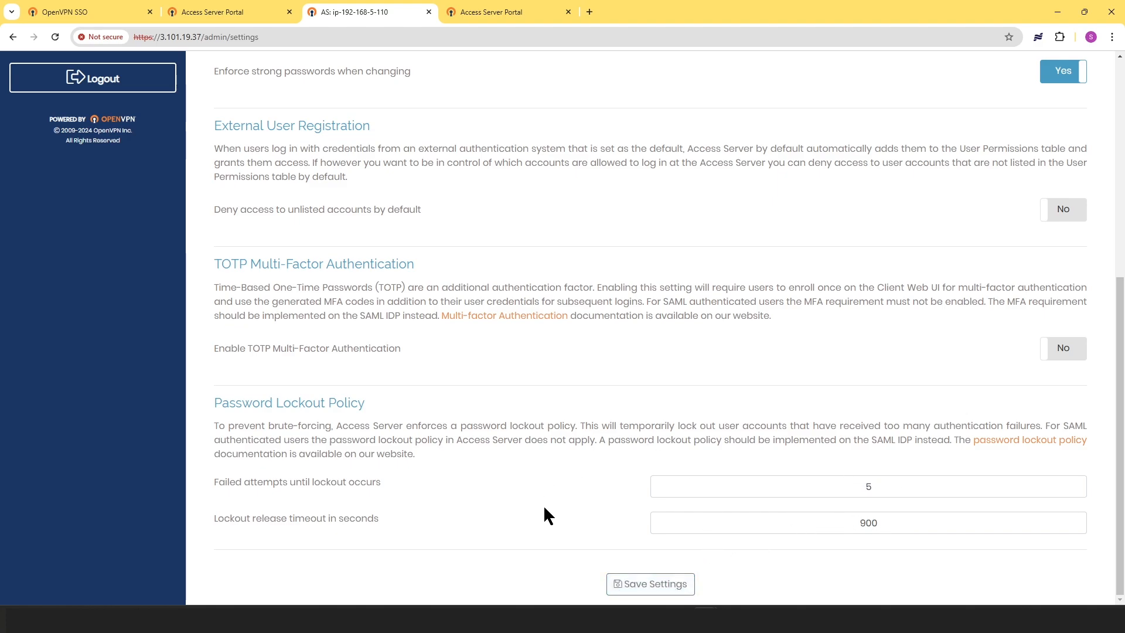
{"action": "left_click", "coordinate": [638, 584]}
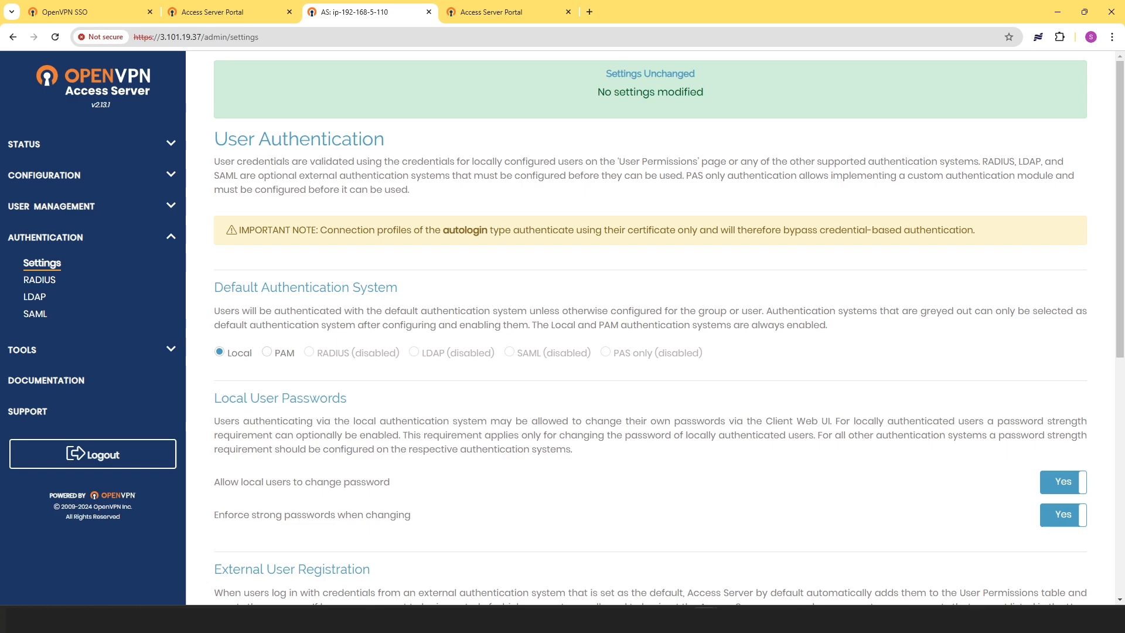
Examine the server's status overview, then its Cluster, TLS Settings and Web Server configuration pages, including the web server certificate options
{"action": "left_click", "coordinate": [56, 143]}
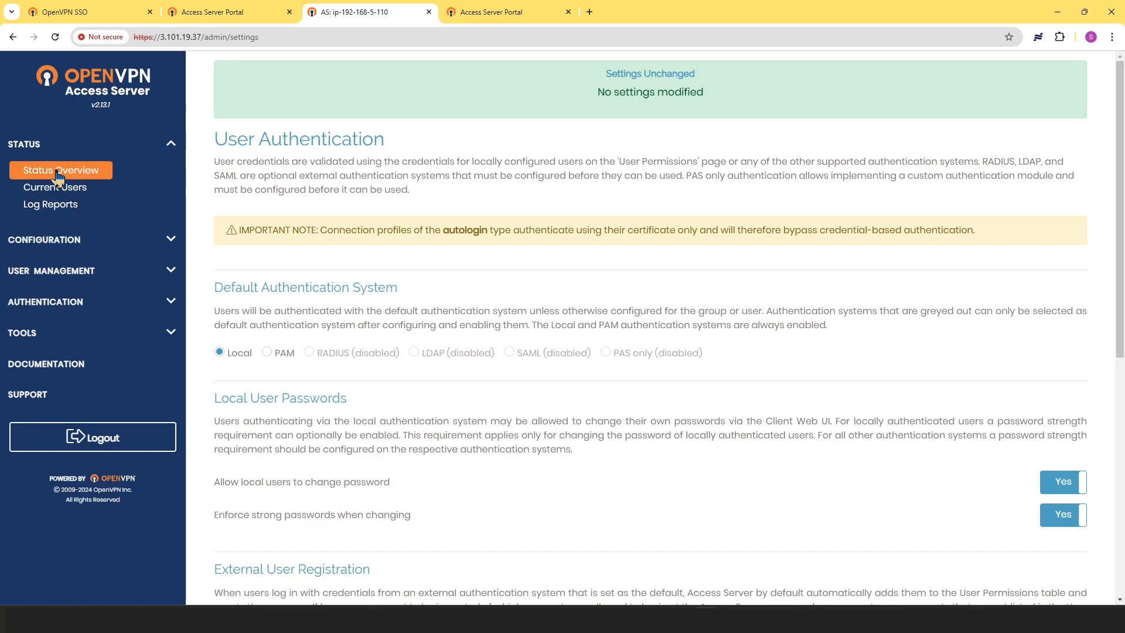
{"action": "left_click", "coordinate": [59, 171]}
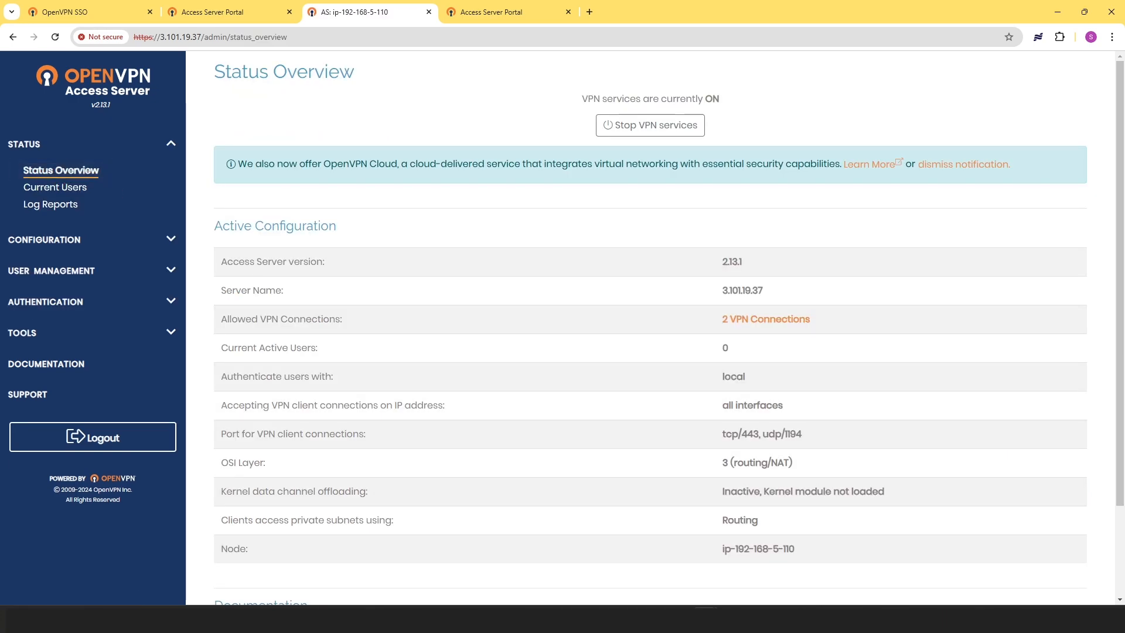
{"action": "left_click", "coordinate": [166, 239]}
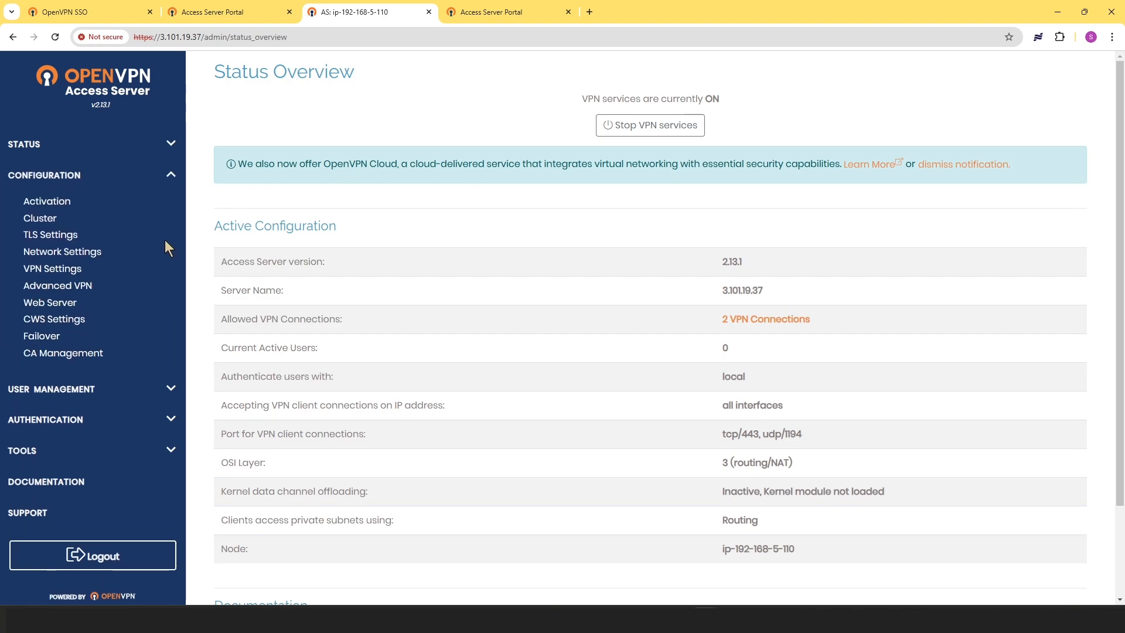
{"action": "left_click", "coordinate": [39, 219]}
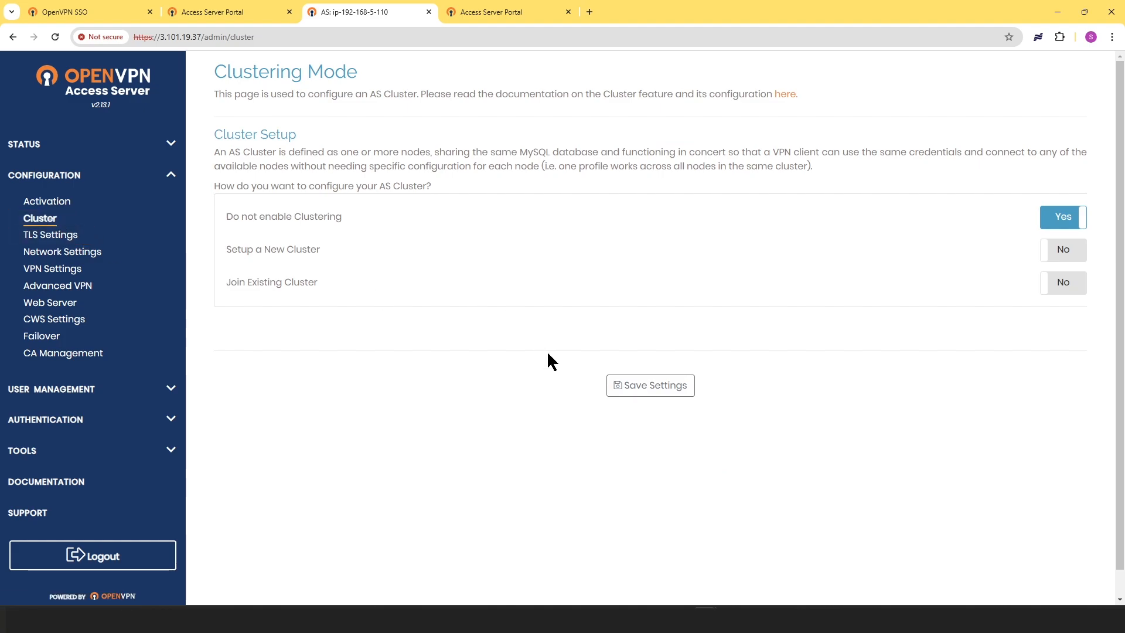
{"action": "left_click", "coordinate": [47, 243]}
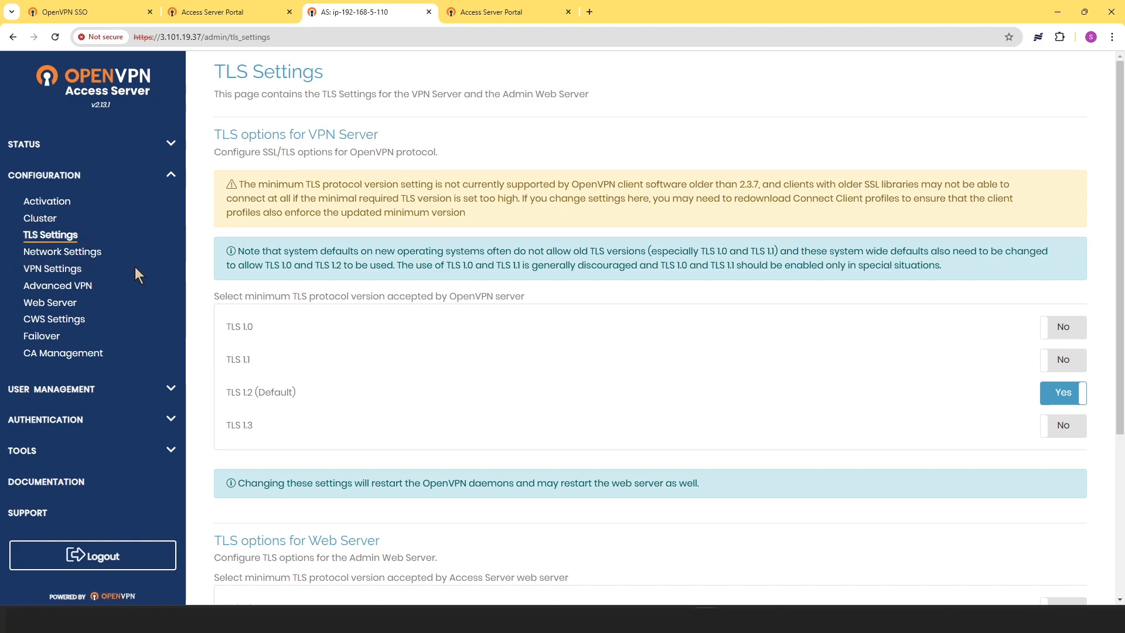
{"action": "left_click", "coordinate": [53, 302]}
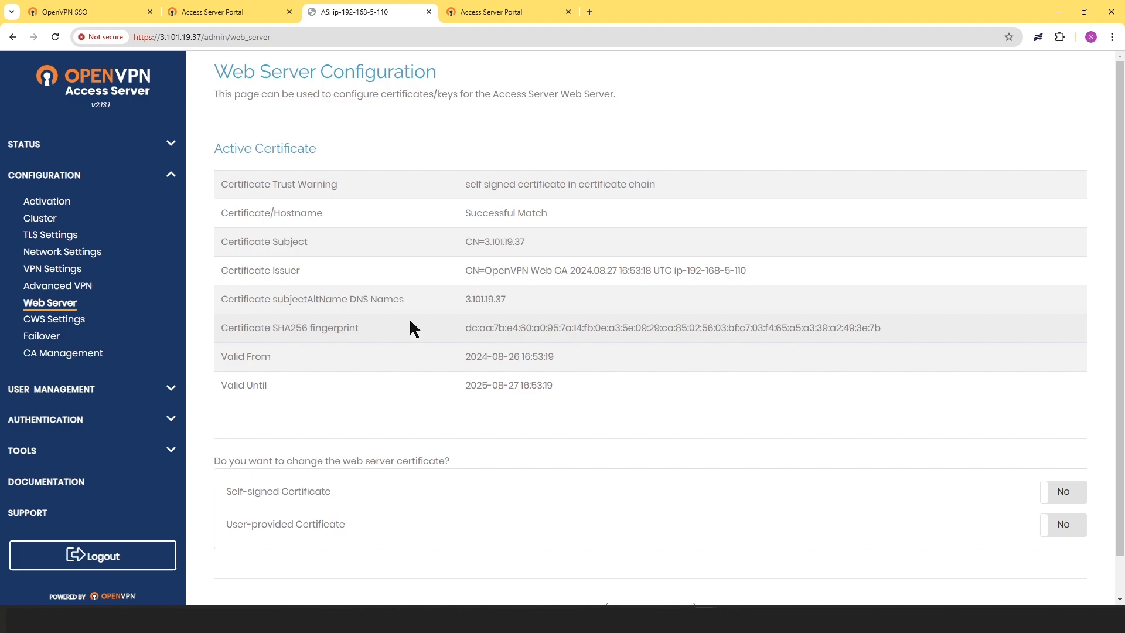
{"action": "scroll", "coordinate": [410, 321], "scroll_direction": "down", "scroll_amount": 1}
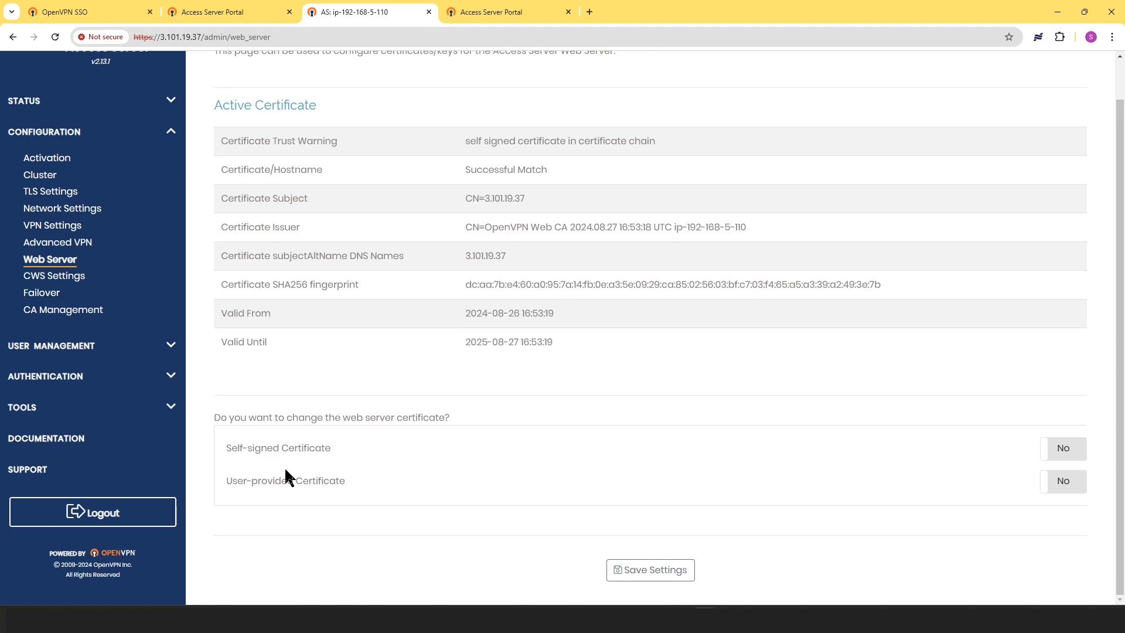
{"action": "left_click", "coordinate": [167, 124]}
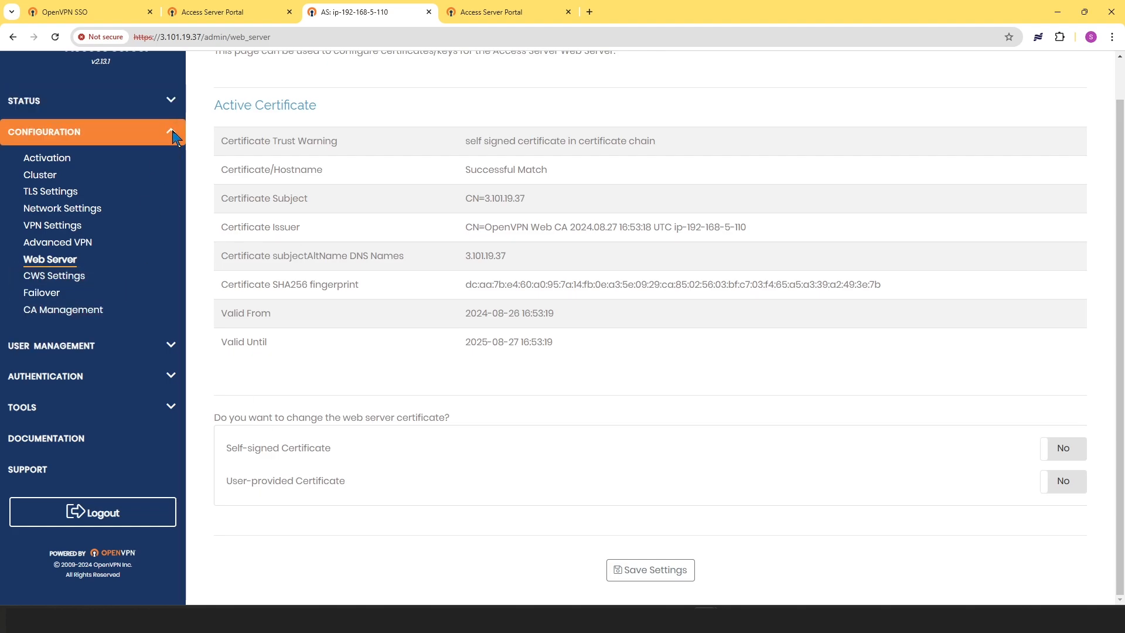
Switch to the Access Server Portal and open its configuration guidance for an already installed Access Server
{"action": "left_click", "coordinate": [498, 16]}
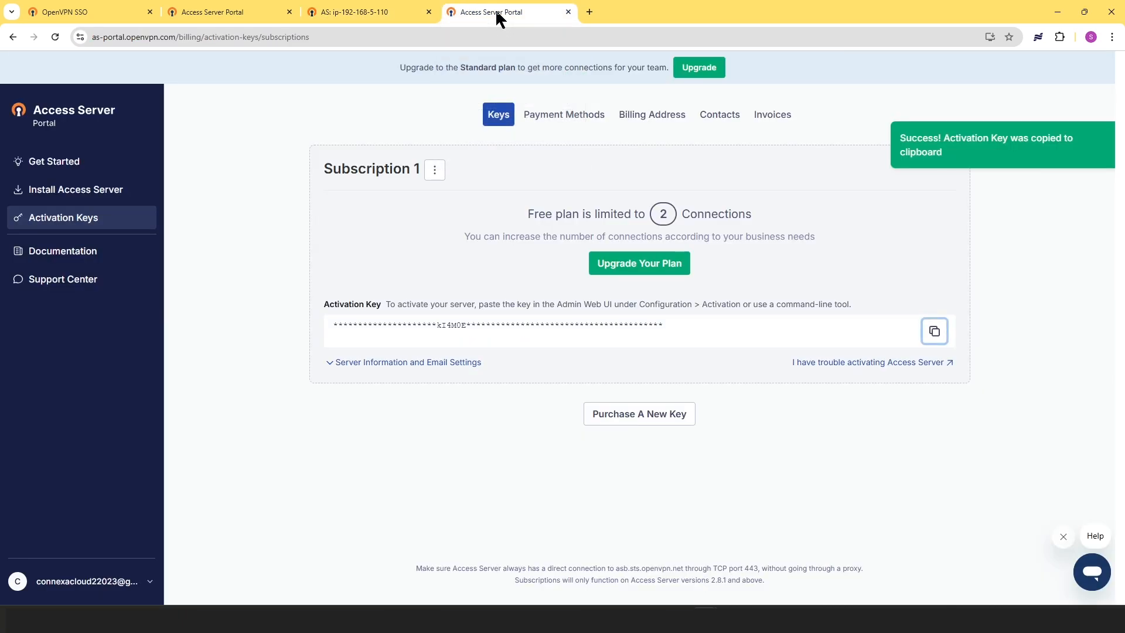
{"action": "left_click", "coordinate": [60, 167]}
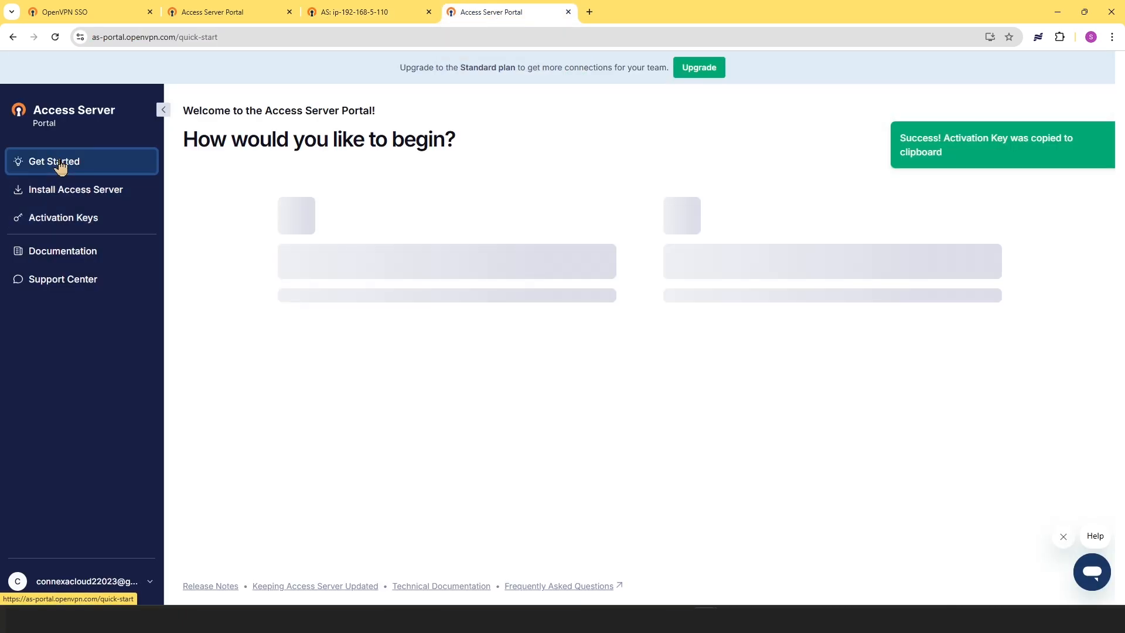
{"action": "left_click", "coordinate": [737, 273]}
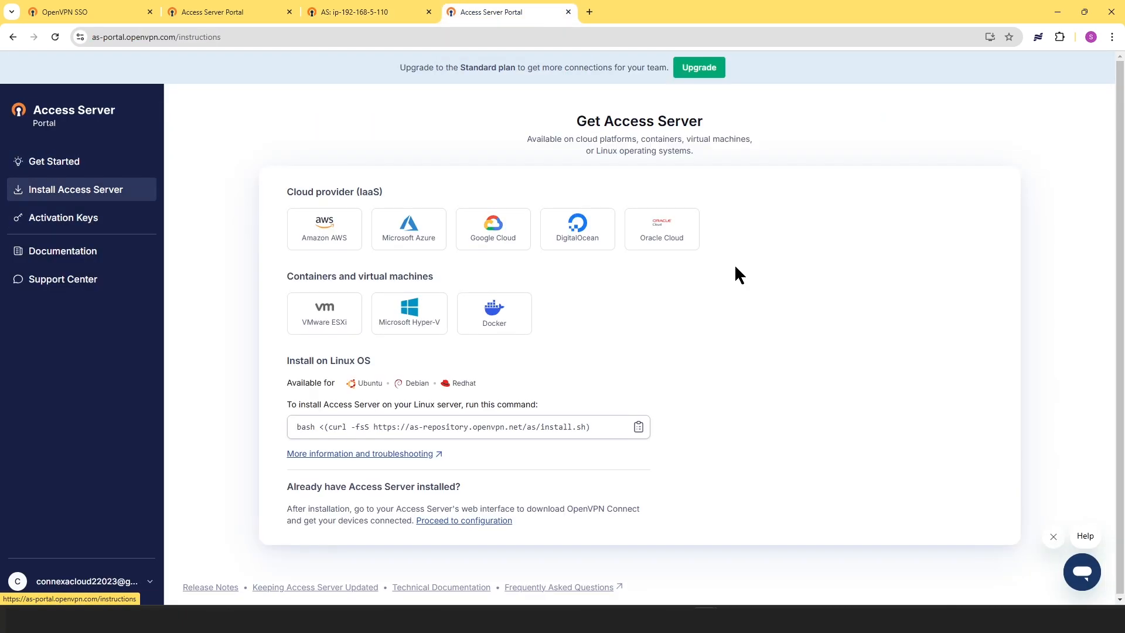
{"action": "left_click", "coordinate": [446, 522]}
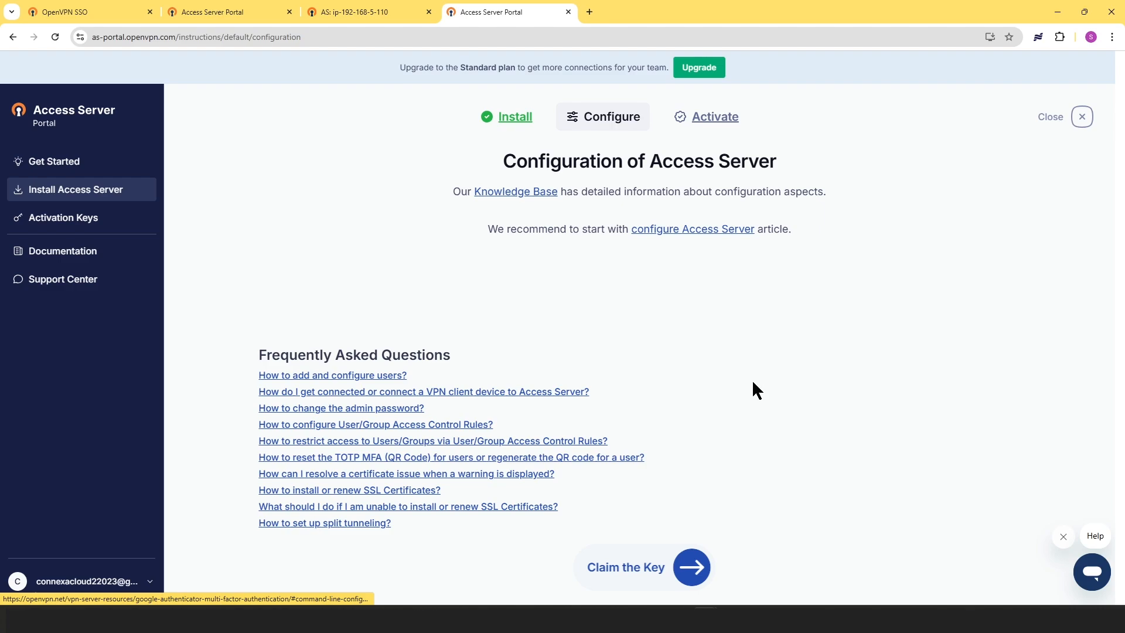
Load openvpn.net in a new browser tab and open the Access Server documentation from the site's resources
{"action": "left_click", "coordinate": [589, 11]}
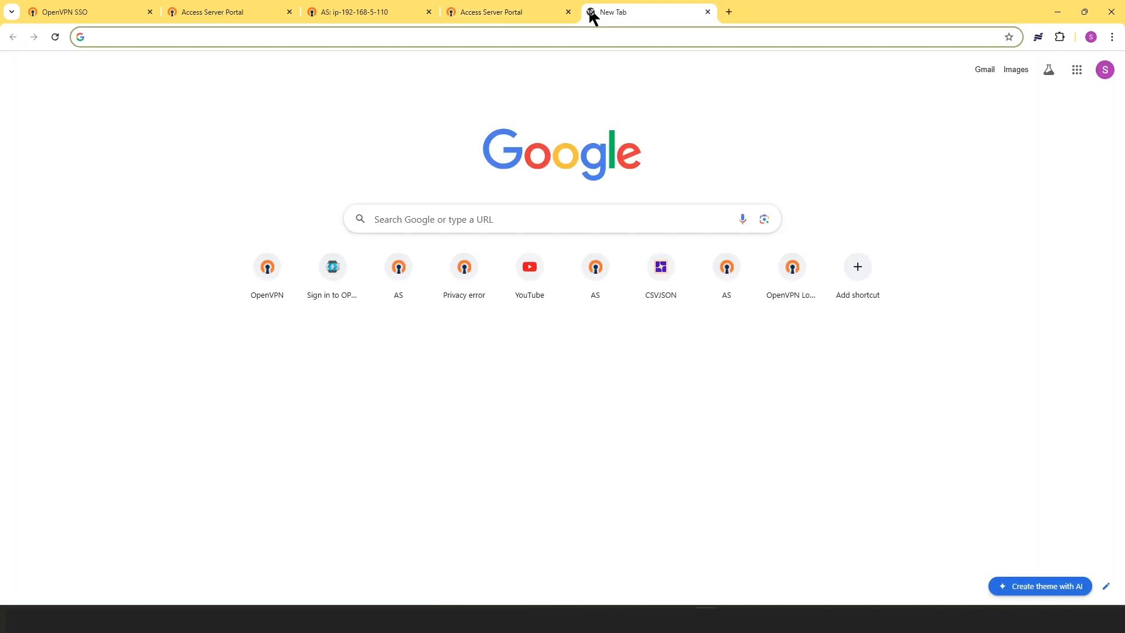
{"action": "type", "text": "open"}
{"action": "key", "text": "Return"}
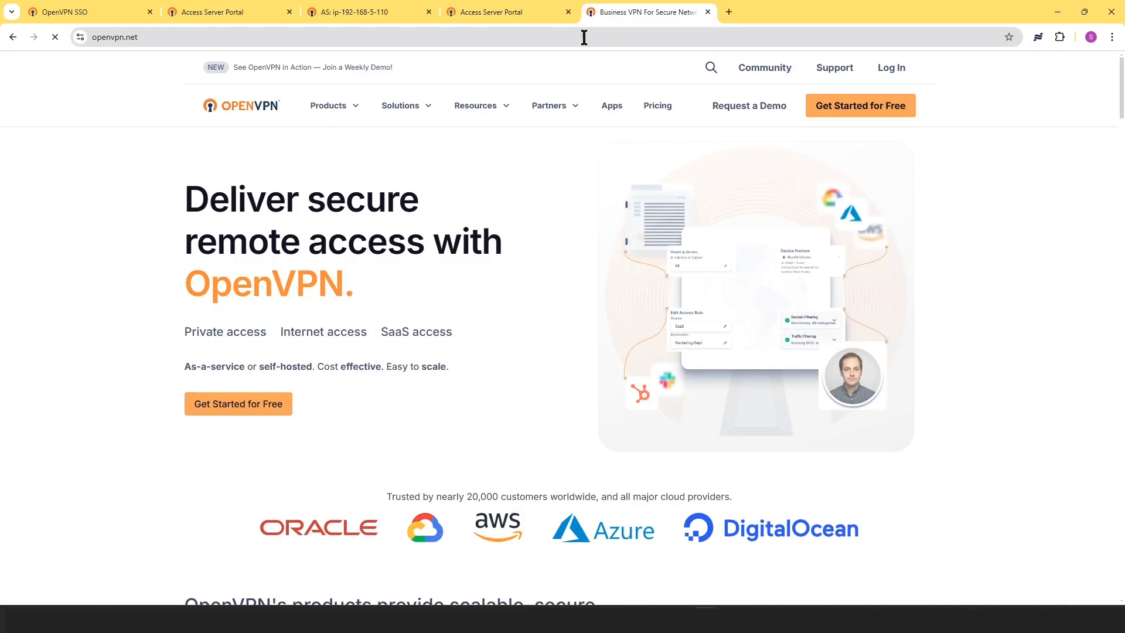
{"action": "left_click", "coordinate": [505, 110]}
{"action": "left_click", "coordinate": [389, 187]}
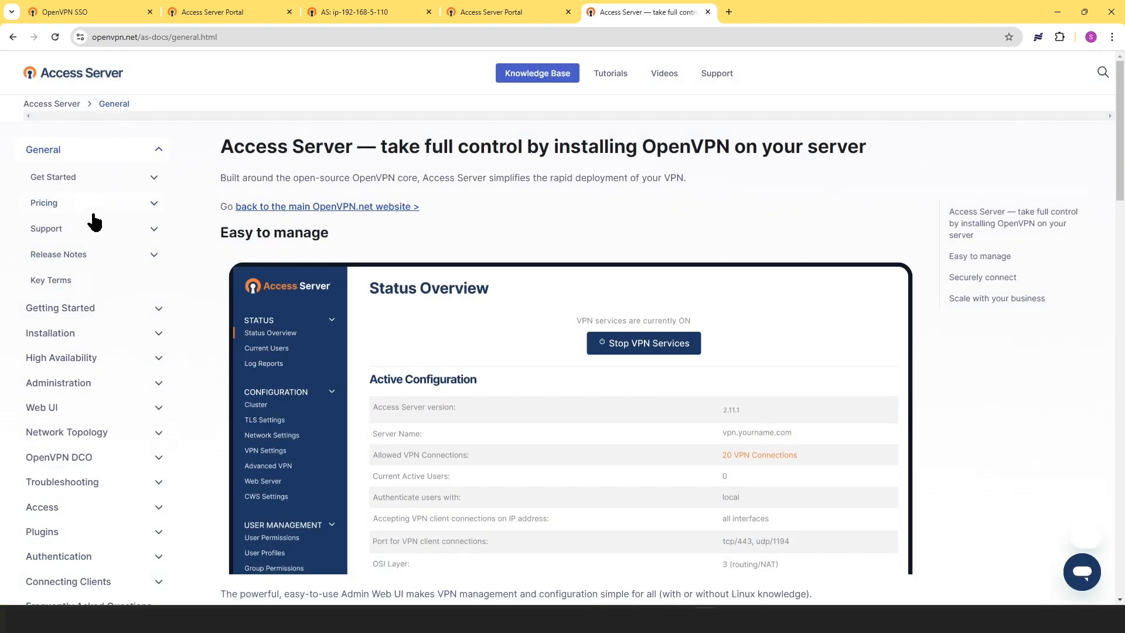
Examine the documentation's topic list, checking the subtopics of the Installation section
{"action": "scroll", "coordinate": [148, 219], "scroll_direction": "down", "scroll_amount": 1}
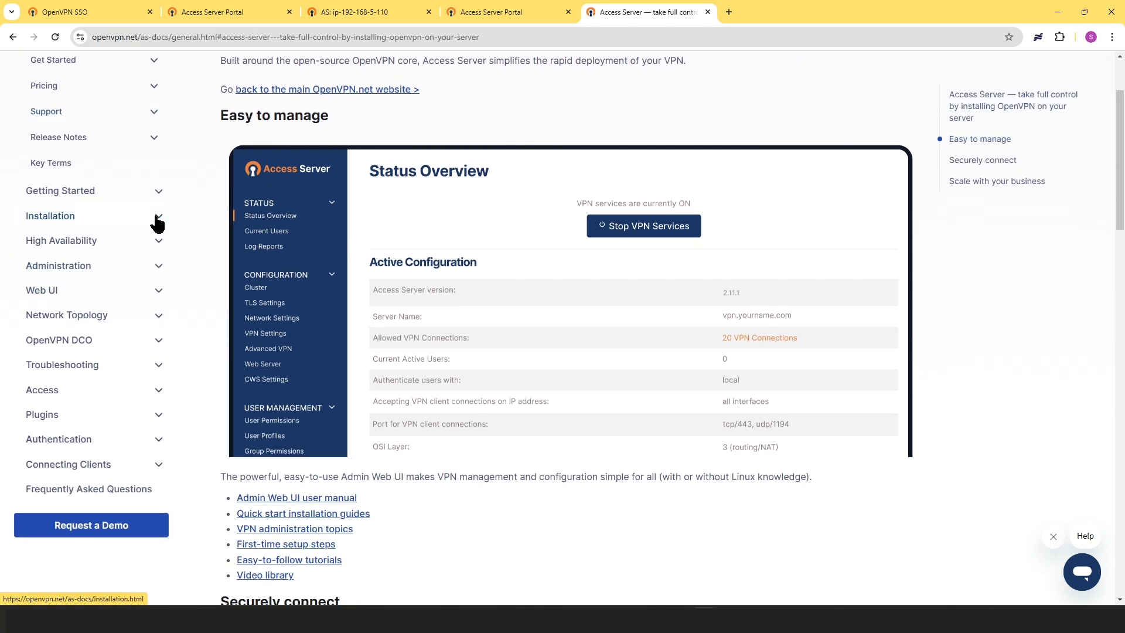
{"action": "left_click", "coordinate": [157, 217]}
{"action": "left_click", "coordinate": [157, 218]}
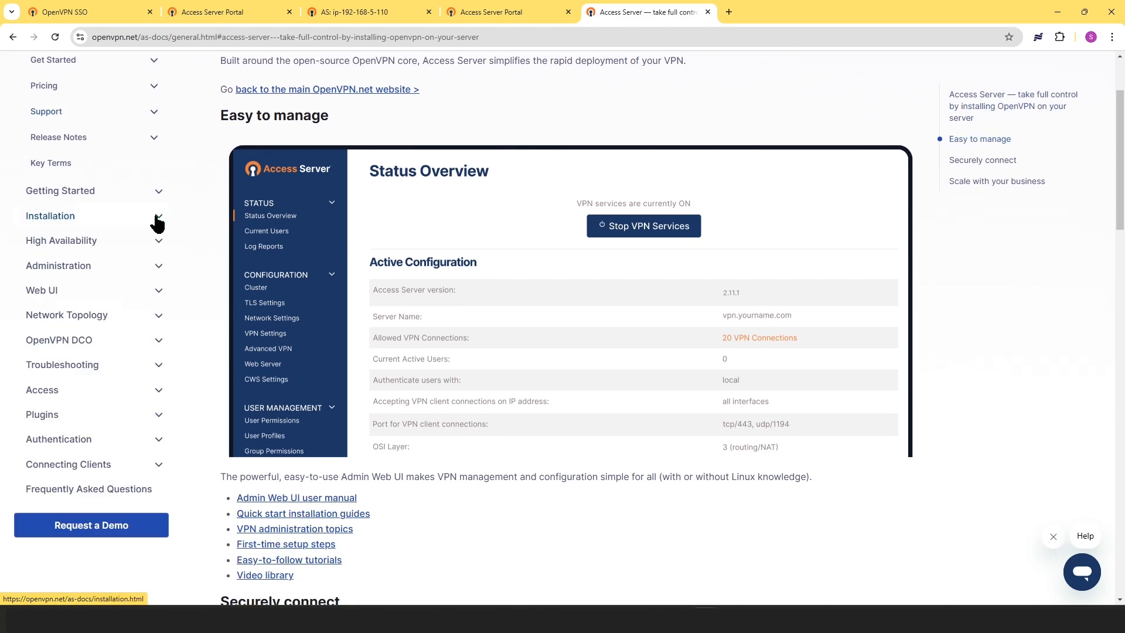